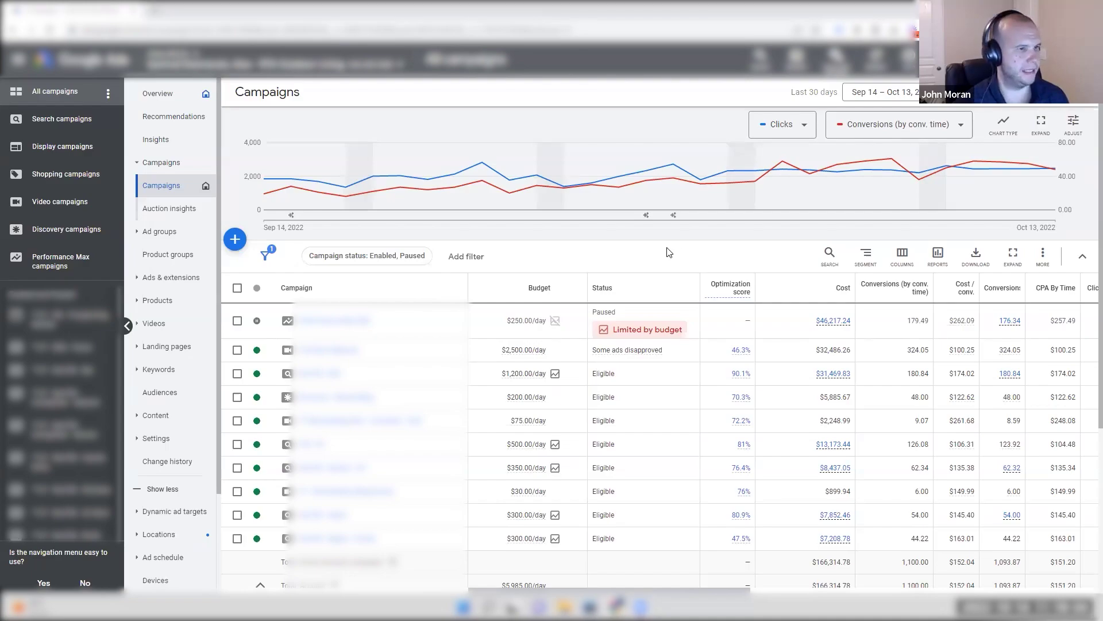
Raise the campaign table's rows-per-page setting to show more campaigns.
scroll(898, 475, down, 5)
scroll(919, 532, up, 4)
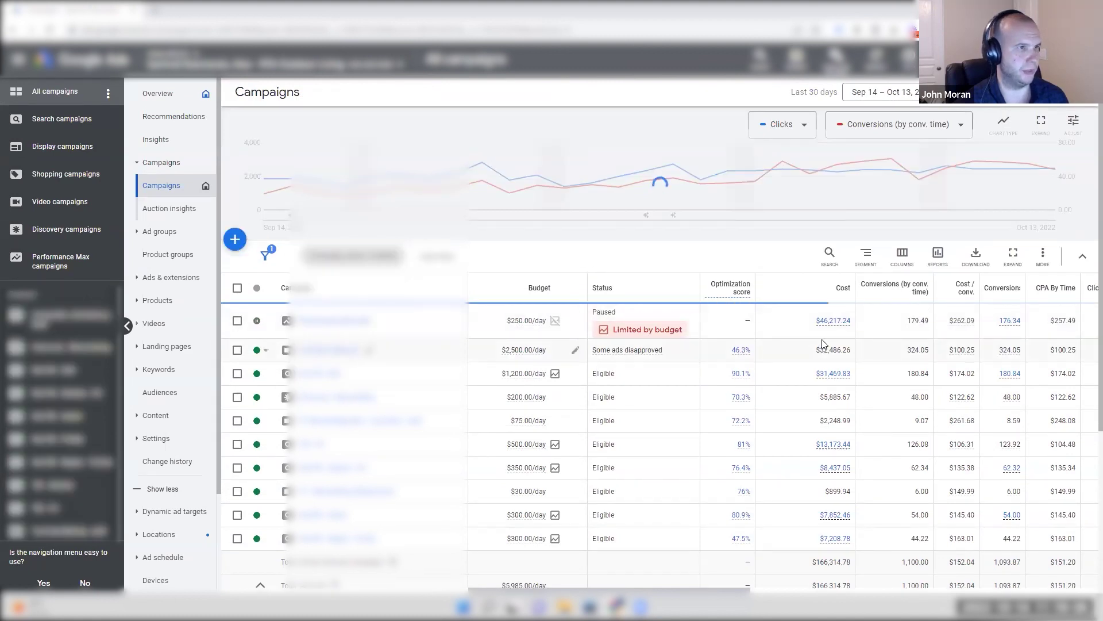
scroll(917, 534, down, 5)
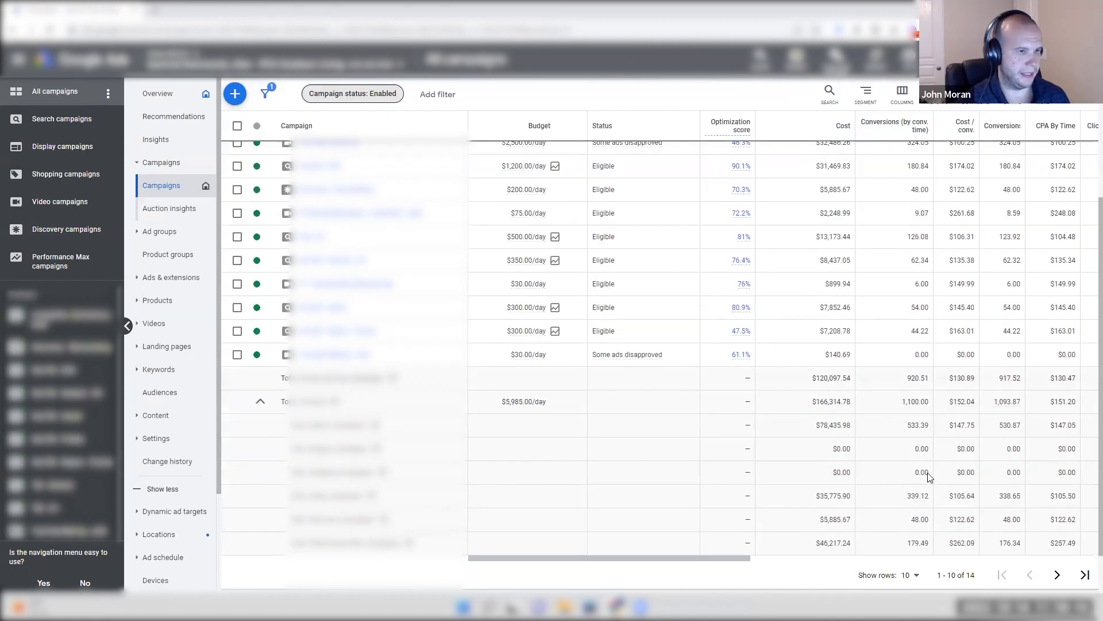
click(914, 523)
click(917, 410)
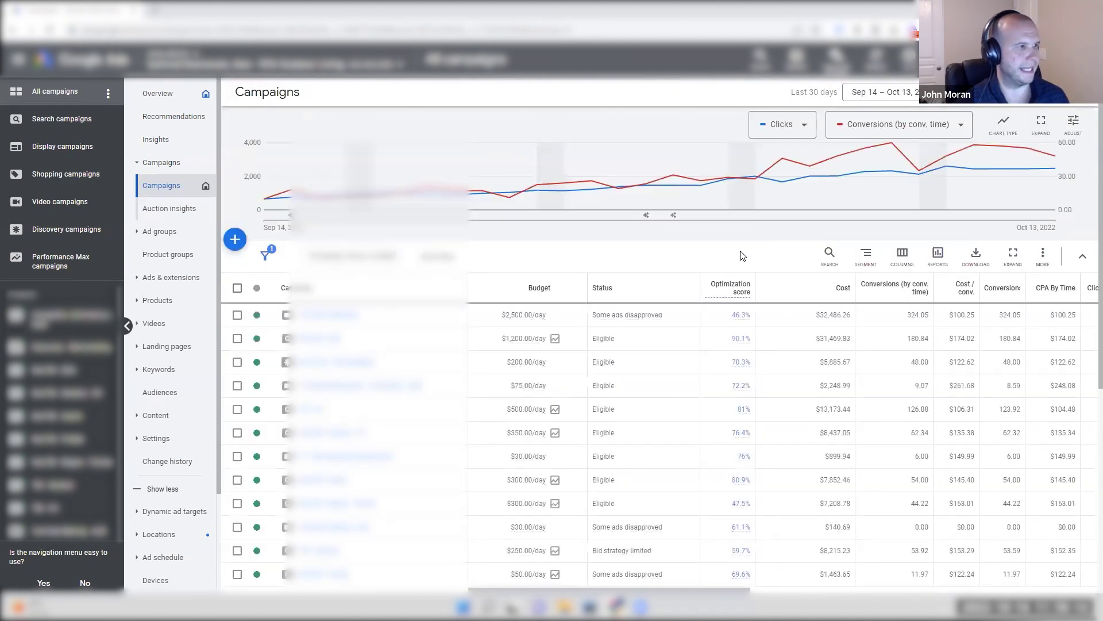
Set the campaign status filter to Enabled, Paused and highlight the 324.05 conversions figure.
scroll(750, 229, down, 1)
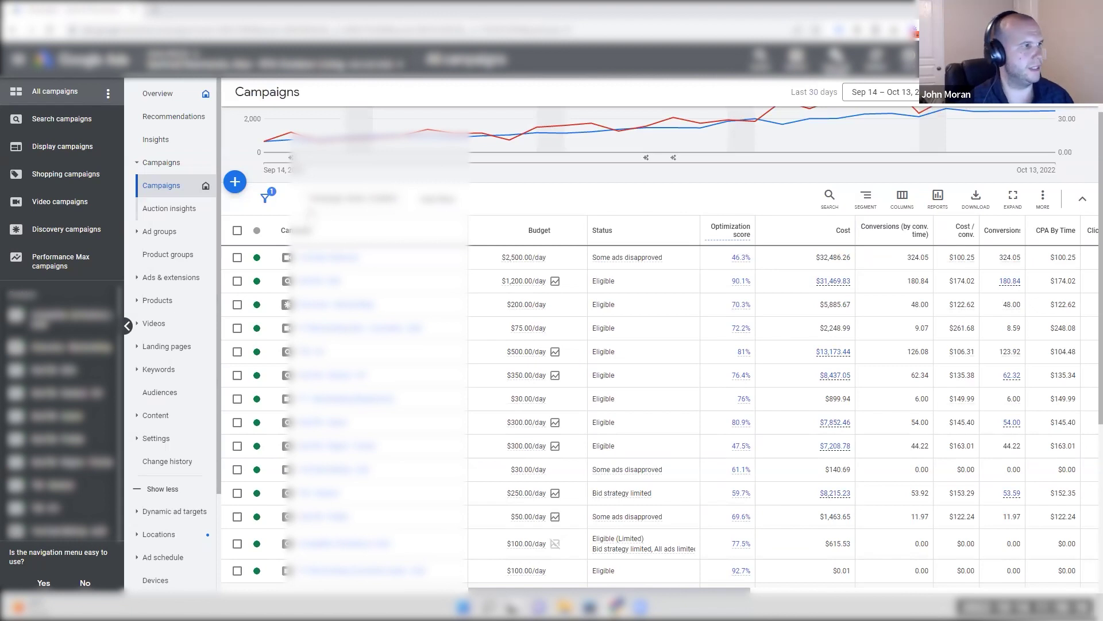
click(345, 198)
click(596, 215)
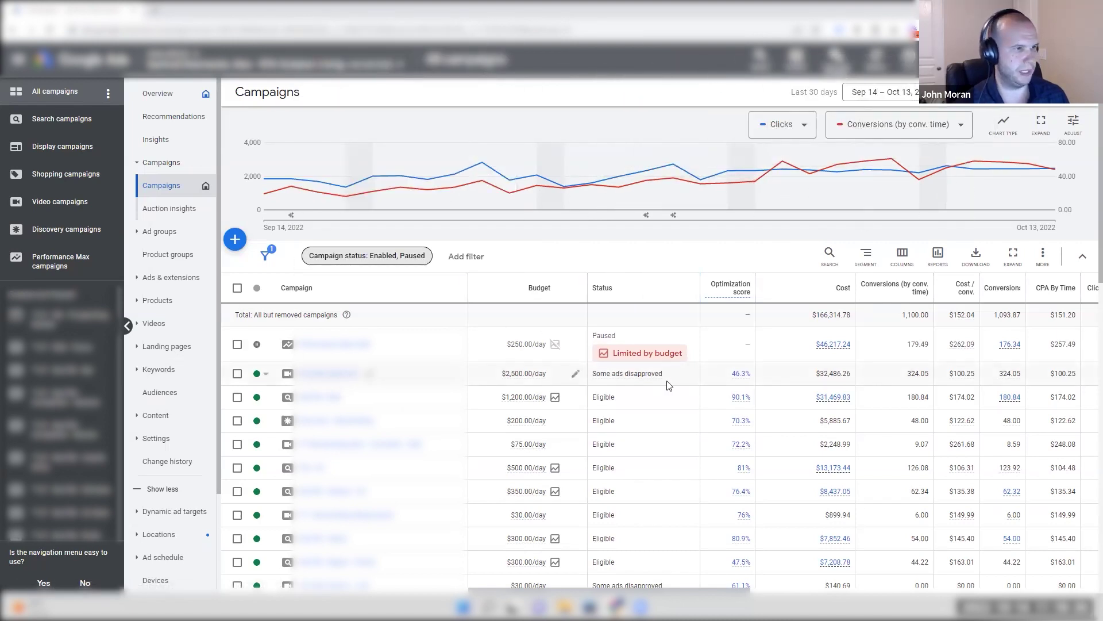
double_click(908, 375)
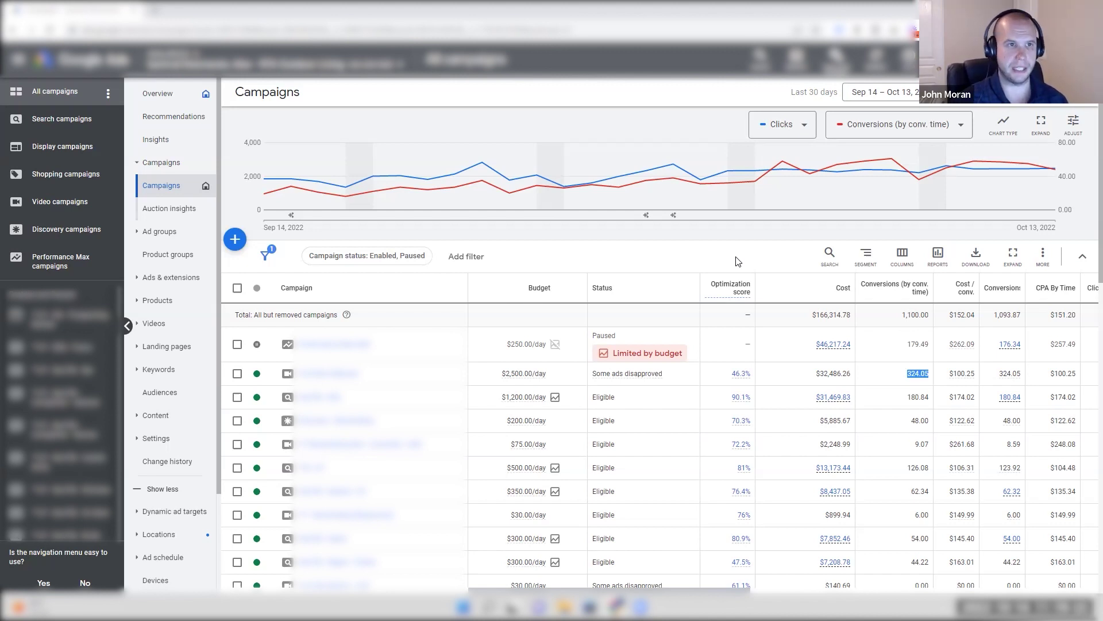
Segment the campaigns table by Conversions > Conversion action.
click(857, 258)
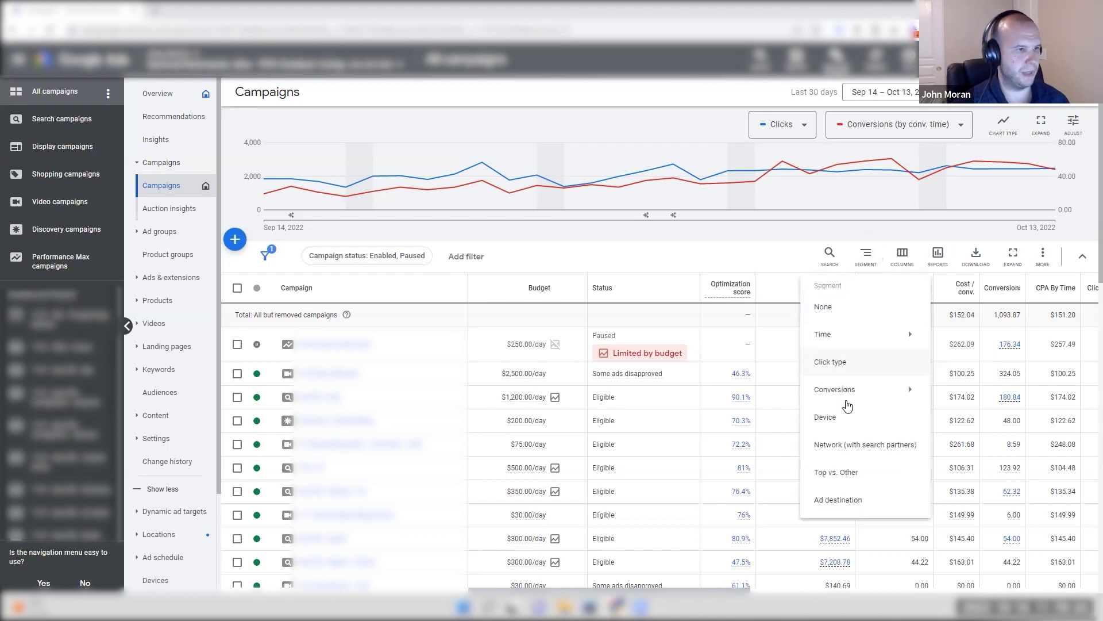
mouse_move(851, 398)
click(984, 281)
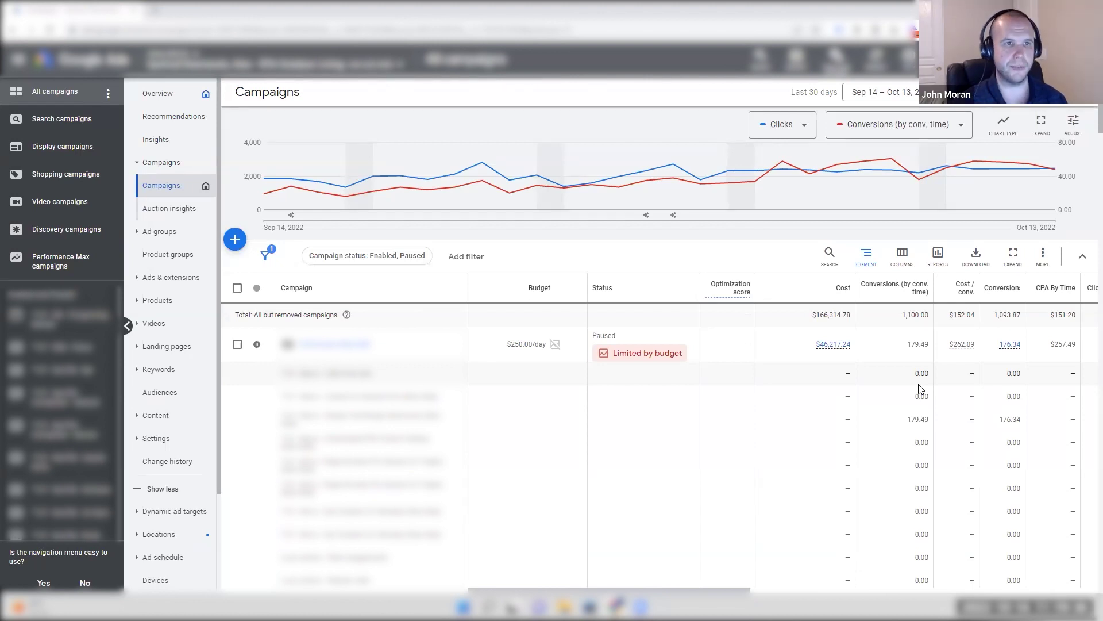
scroll(874, 390, down, 2)
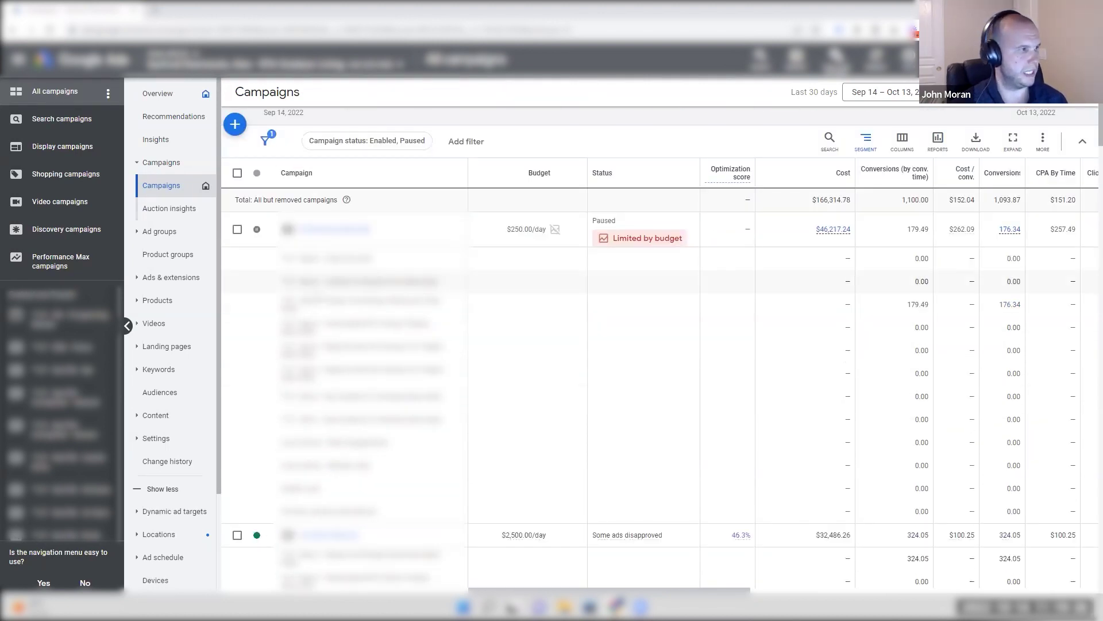
Highlight the 179.49 conversions and the conversion action names in the segmented rows.
double_click(918, 304)
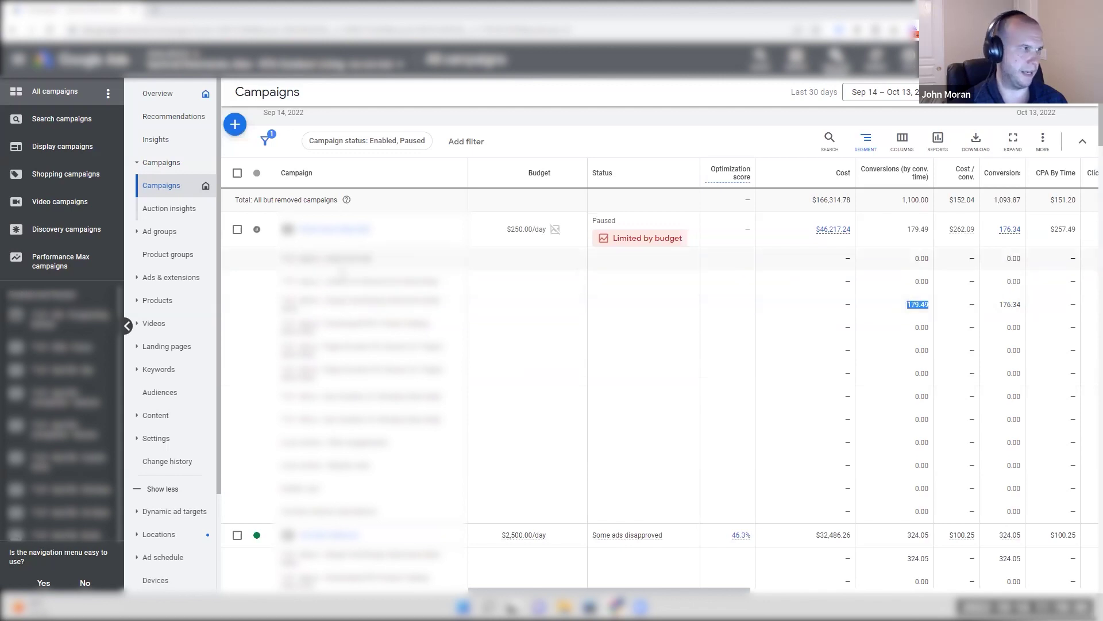
drag(342, 272, 362, 514)
click(874, 420)
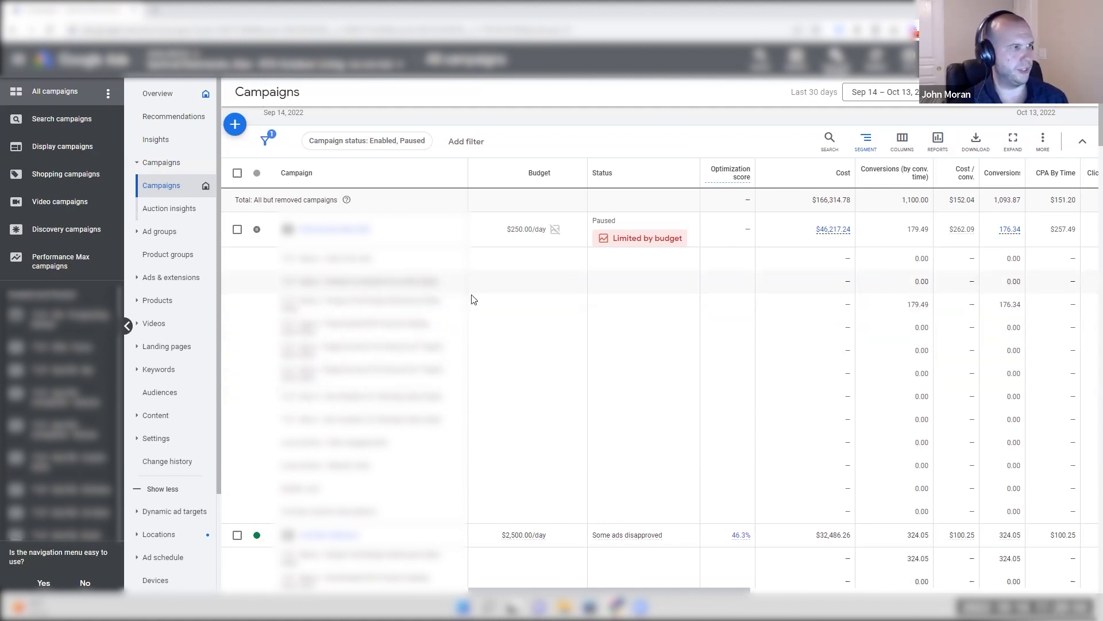
drag(909, 311, 931, 311)
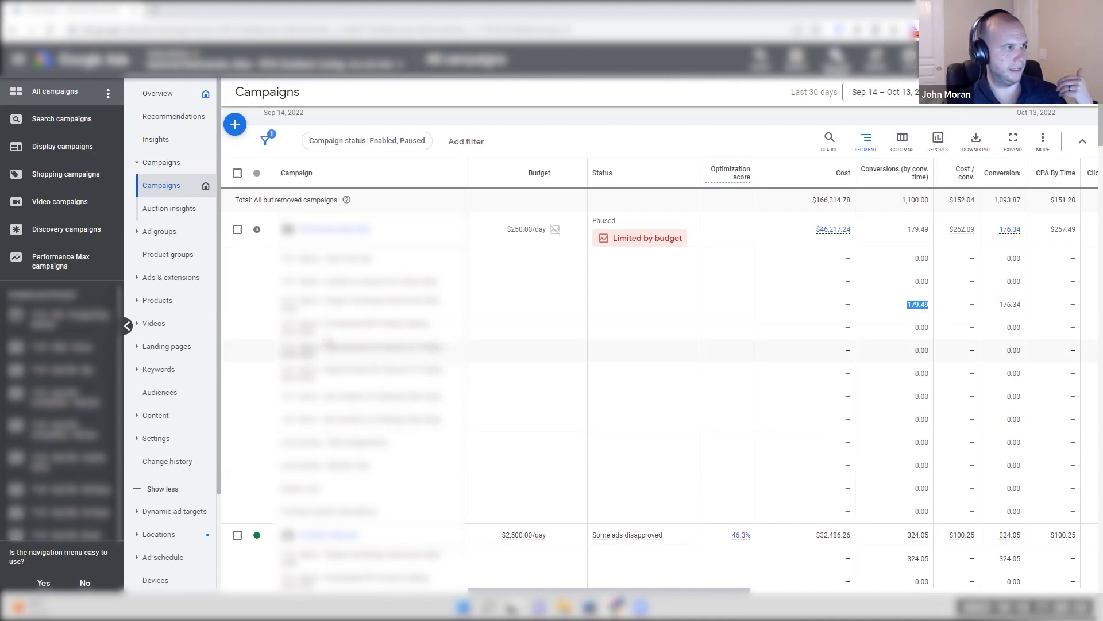
double_click(373, 324)
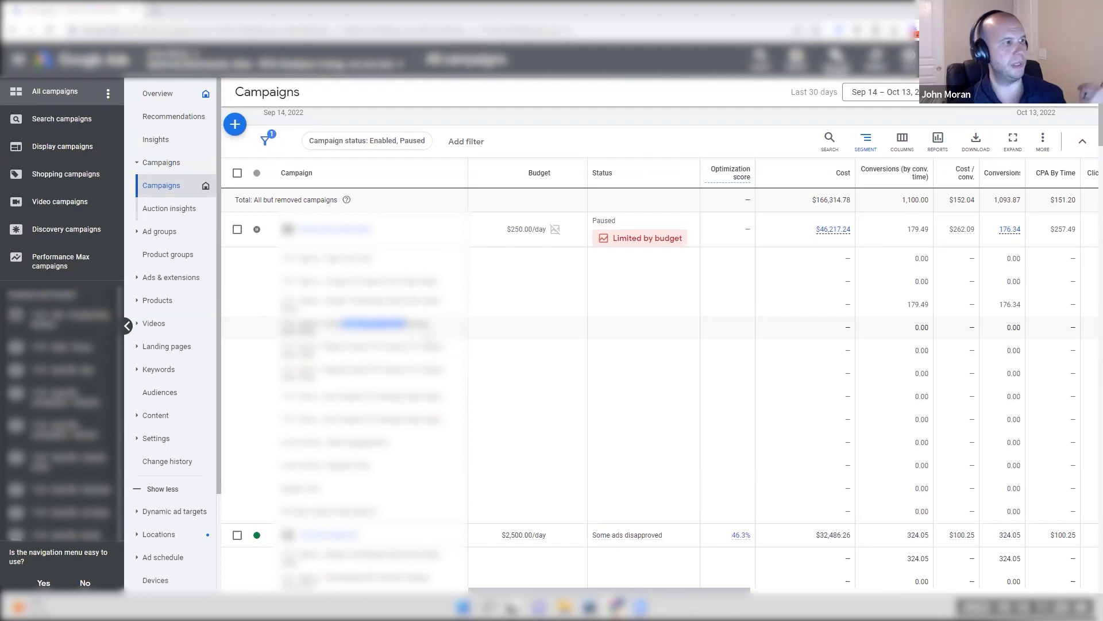
double_click(353, 300)
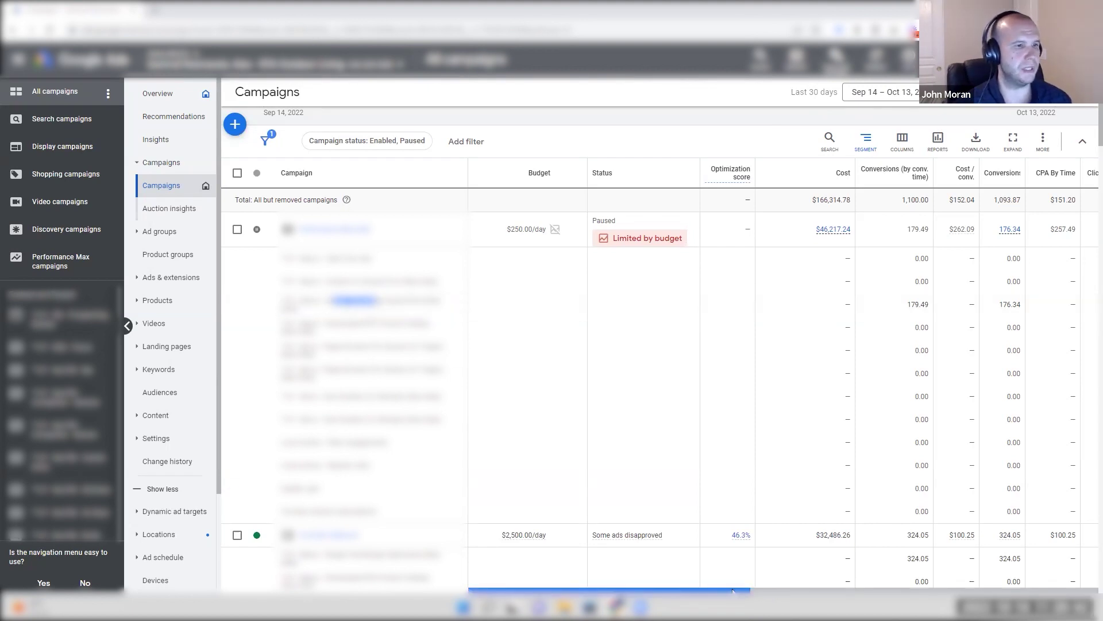
Scroll right to All conv. and highlight the 3.00 and 176.34 all-conversion values.
scroll(558, 550, right, 2)
scroll(755, 328, right, 3)
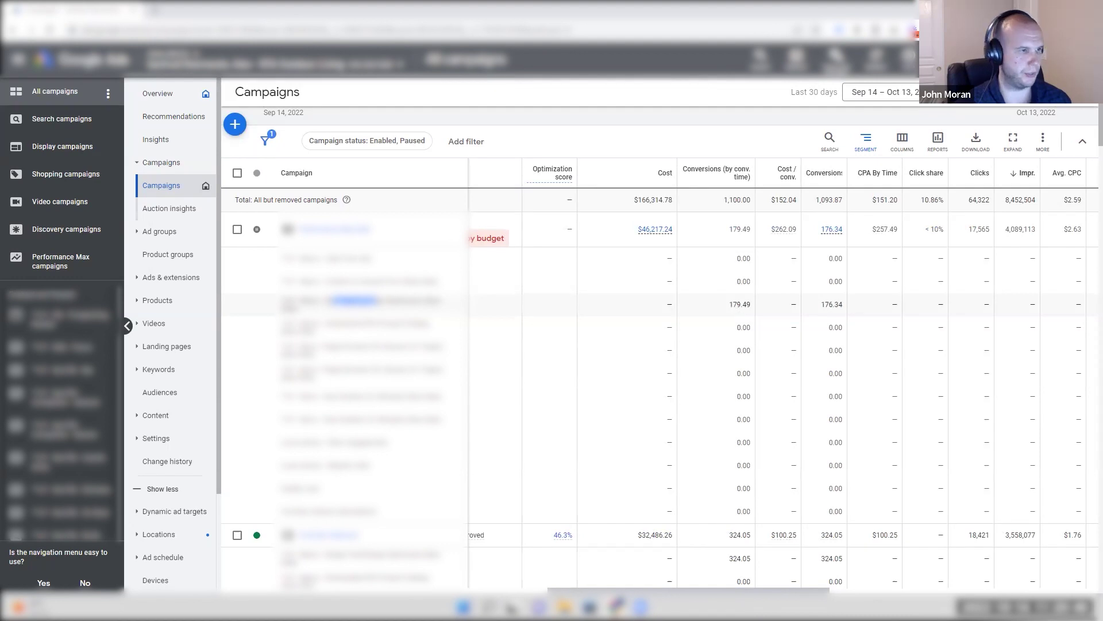
scroll(740, 315, right, 10)
scroll(918, 332, right, 3)
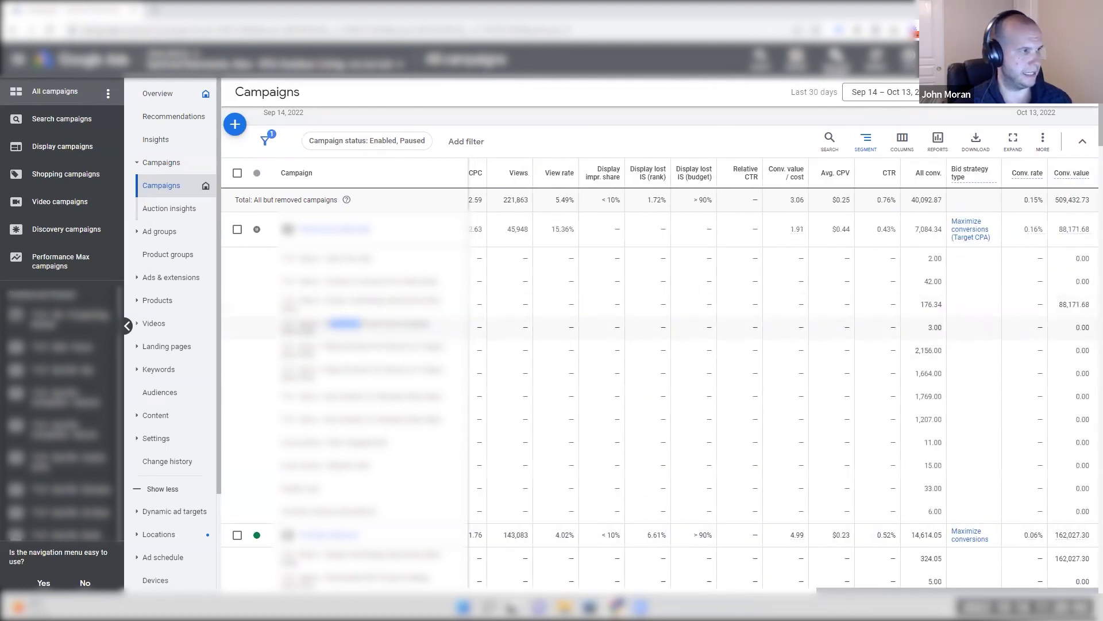
drag(918, 327, 950, 333)
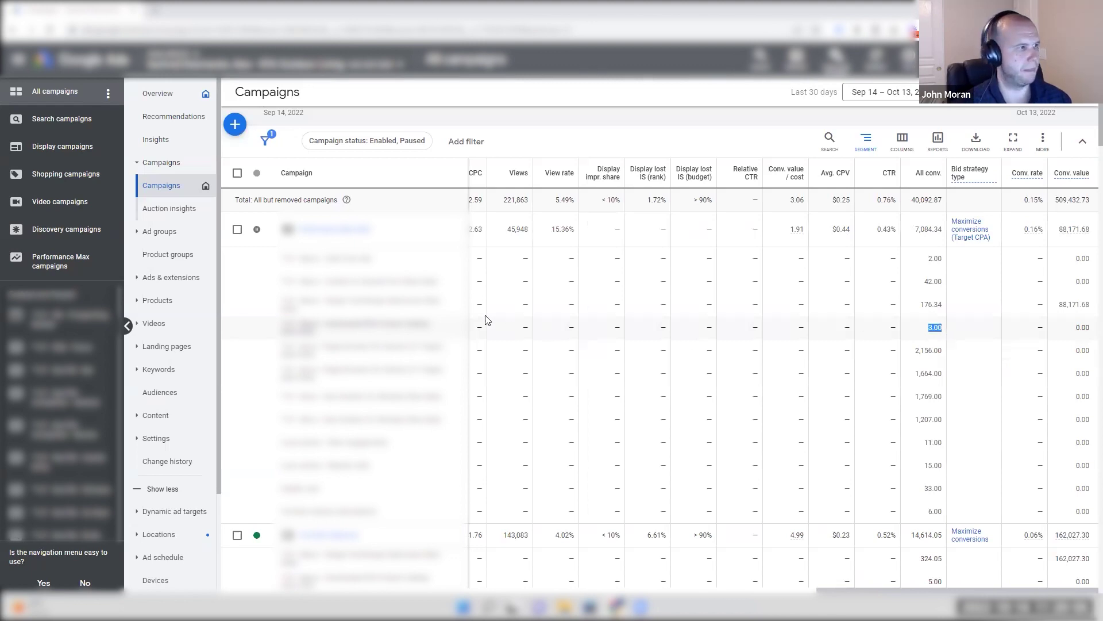
drag(297, 311, 324, 300)
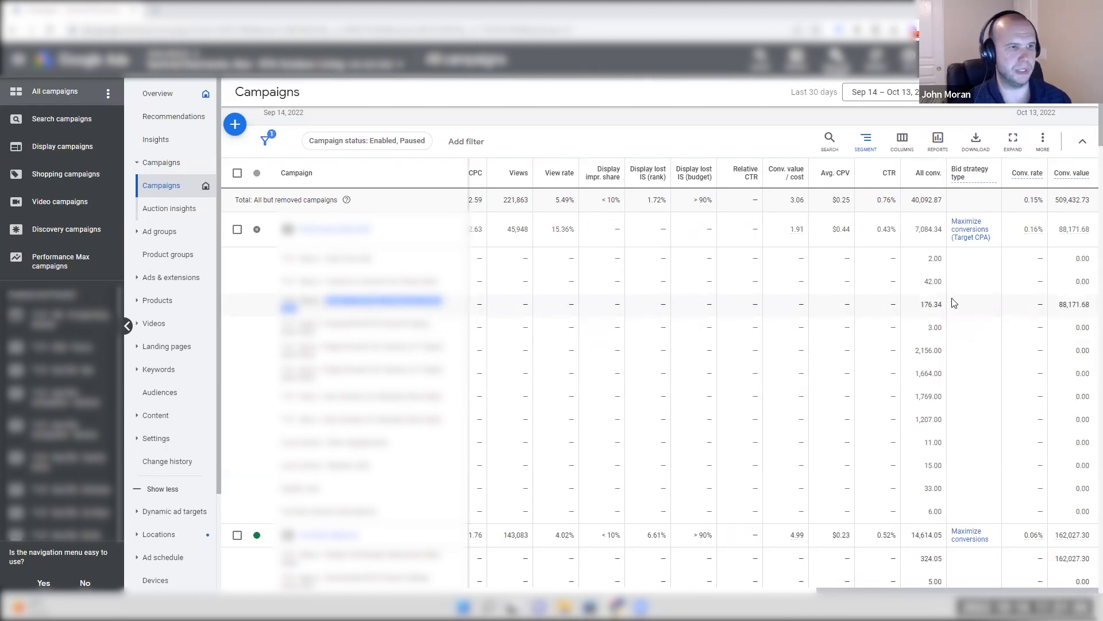
drag(918, 305, 945, 305)
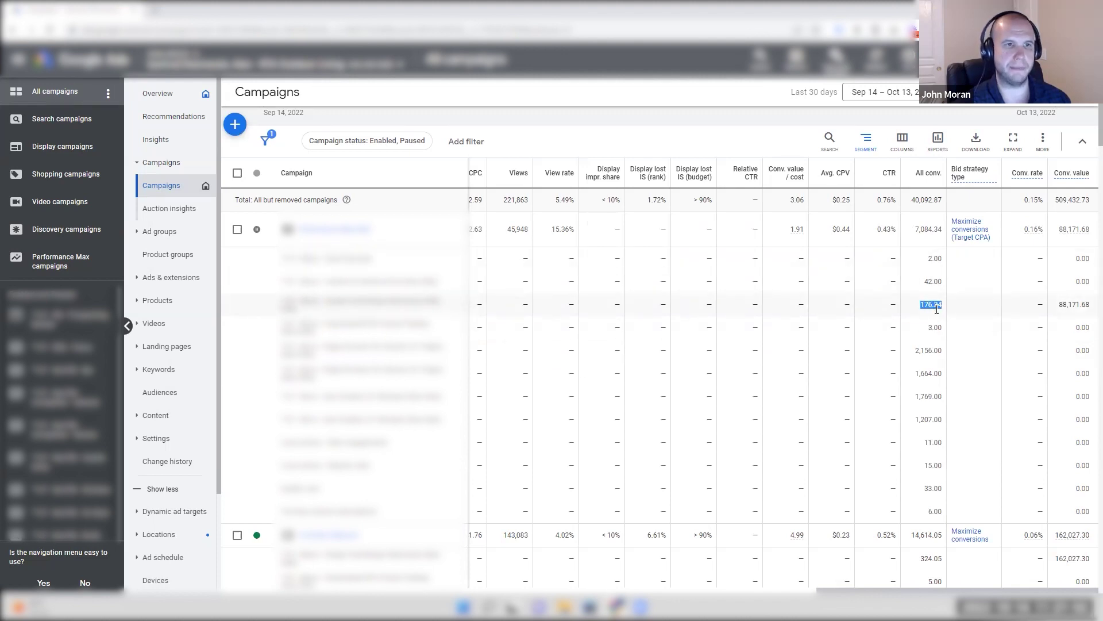
click(943, 314)
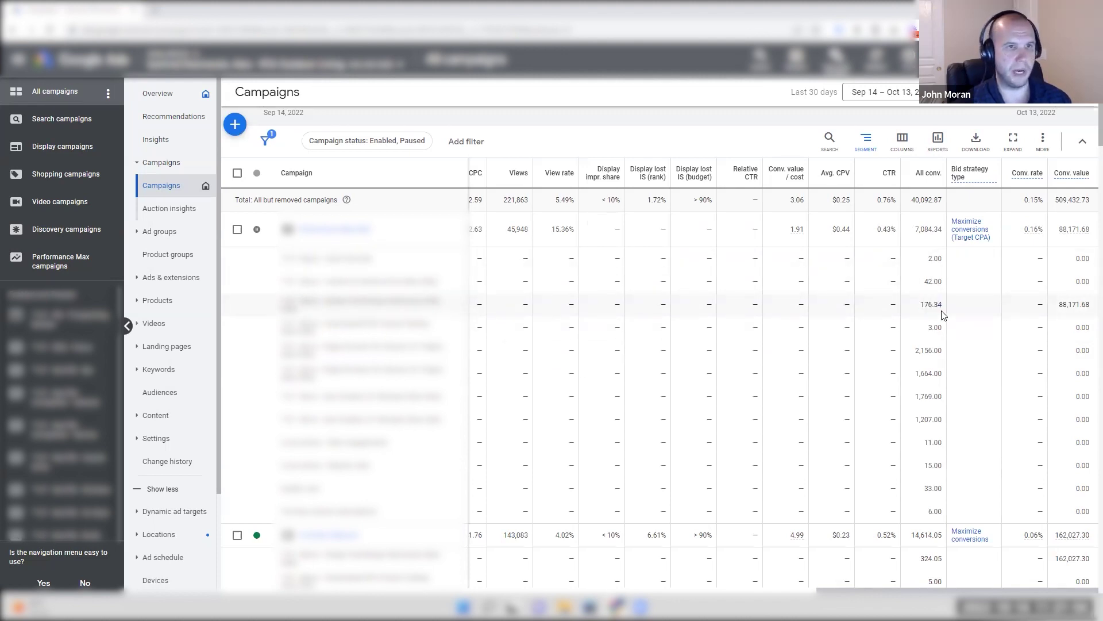
Highlight the 42.00, 2.00 and 176.34 all conversions and 179.49 conversions by conversion time.
double_click(940, 281)
drag(332, 281, 388, 281)
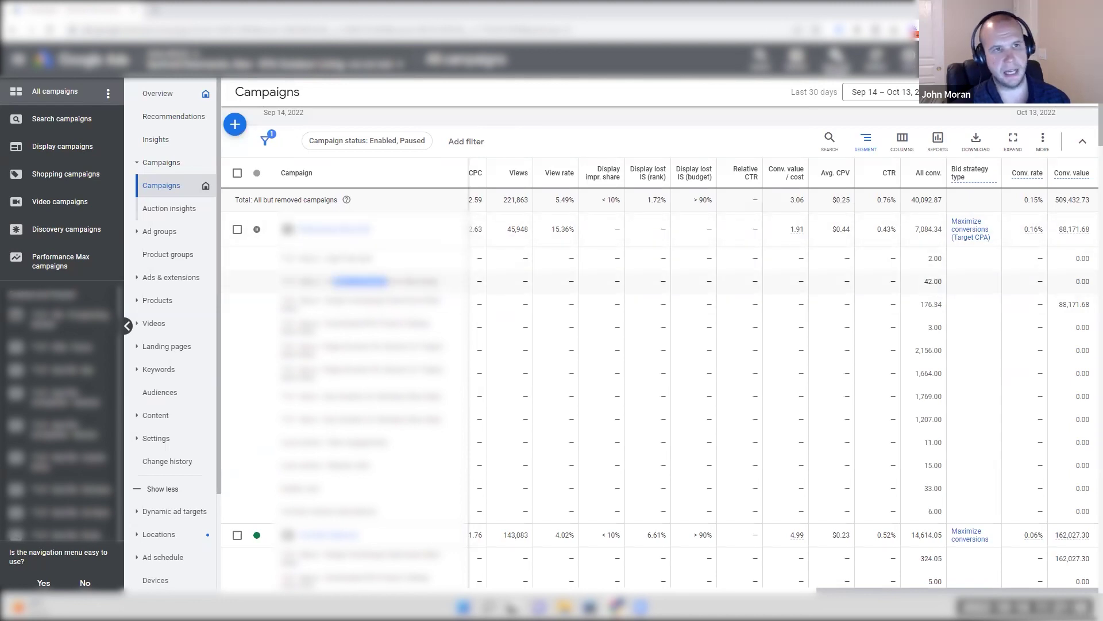
double_click(934, 259)
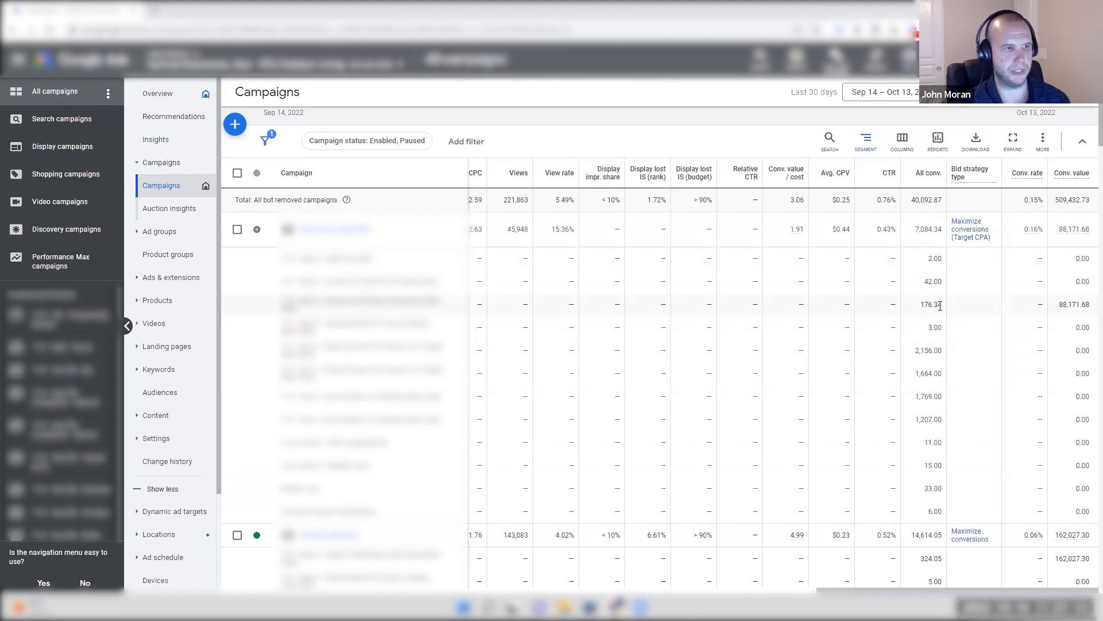
drag(939, 304, 920, 304)
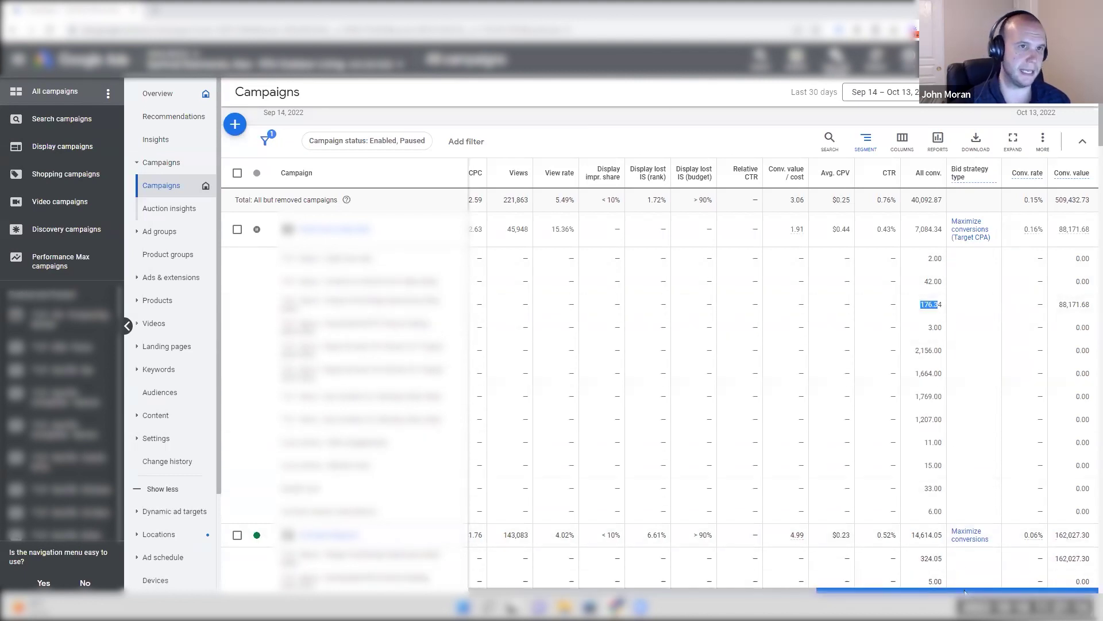
drag(966, 592, 646, 591)
double_click(868, 311)
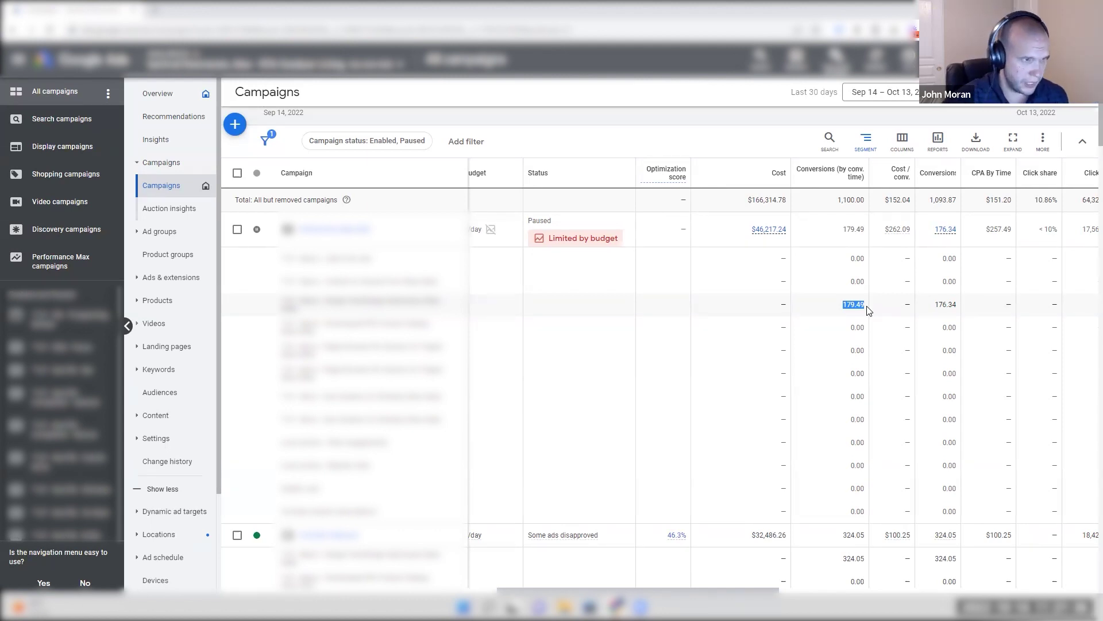
drag(756, 591, 1070, 592)
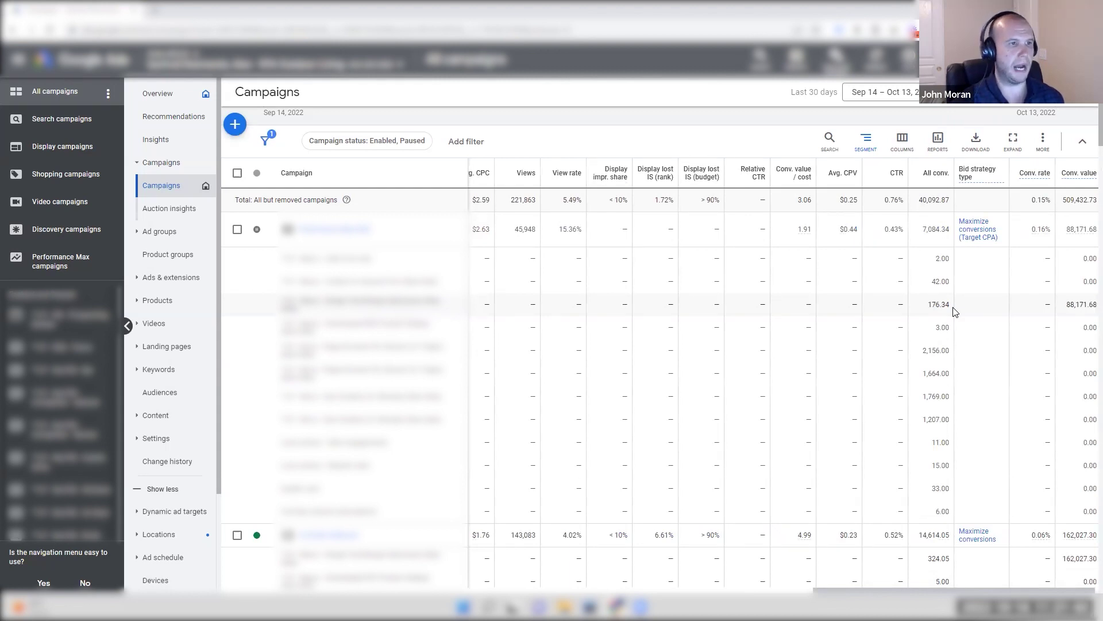
Go to Tools & Settings > Measurement > Conversions and scroll through the Summary page.
click(836, 59)
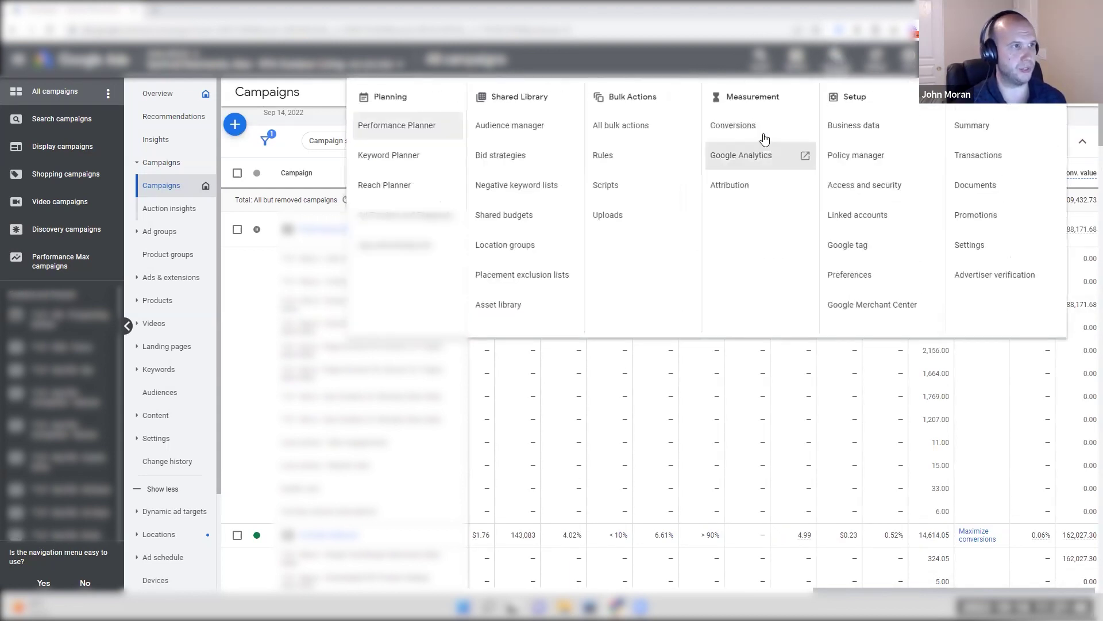
click(723, 139)
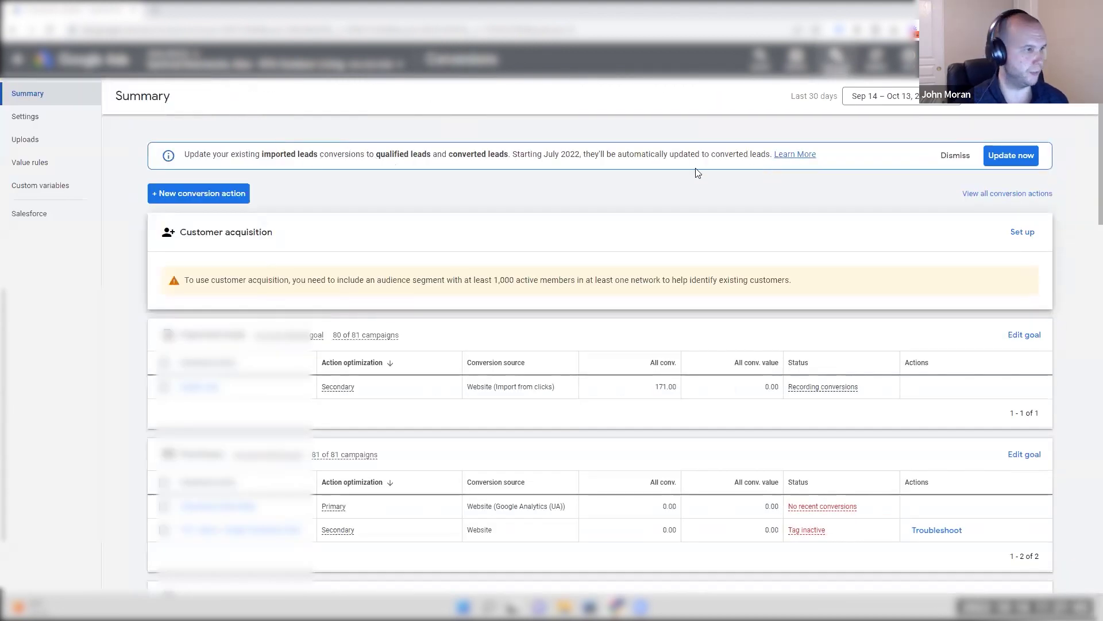
scroll(697, 172, down, 3)
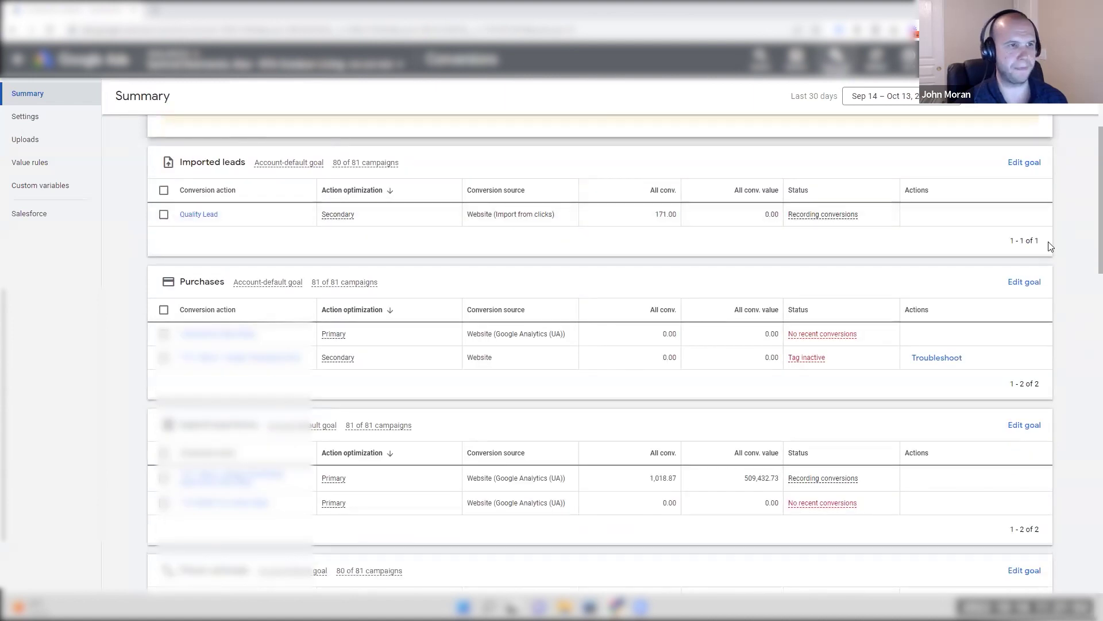
scroll(1069, 247, down, 1)
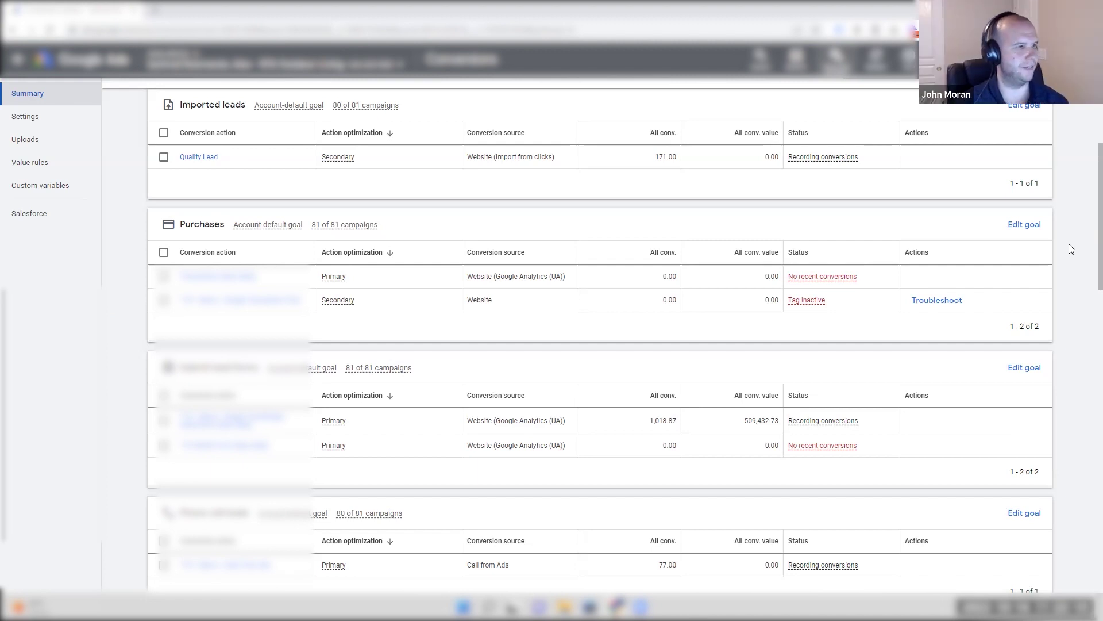
Highlight the Google Analytics conversion source and its 1,018.87 all conversions.
drag(471, 420, 558, 417)
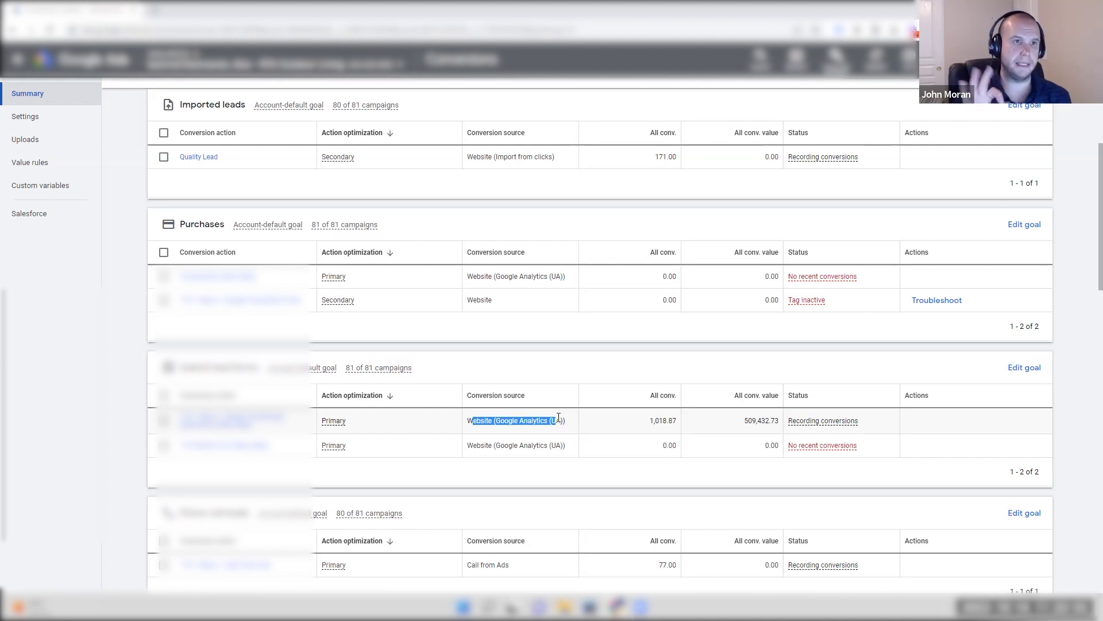
click(555, 418)
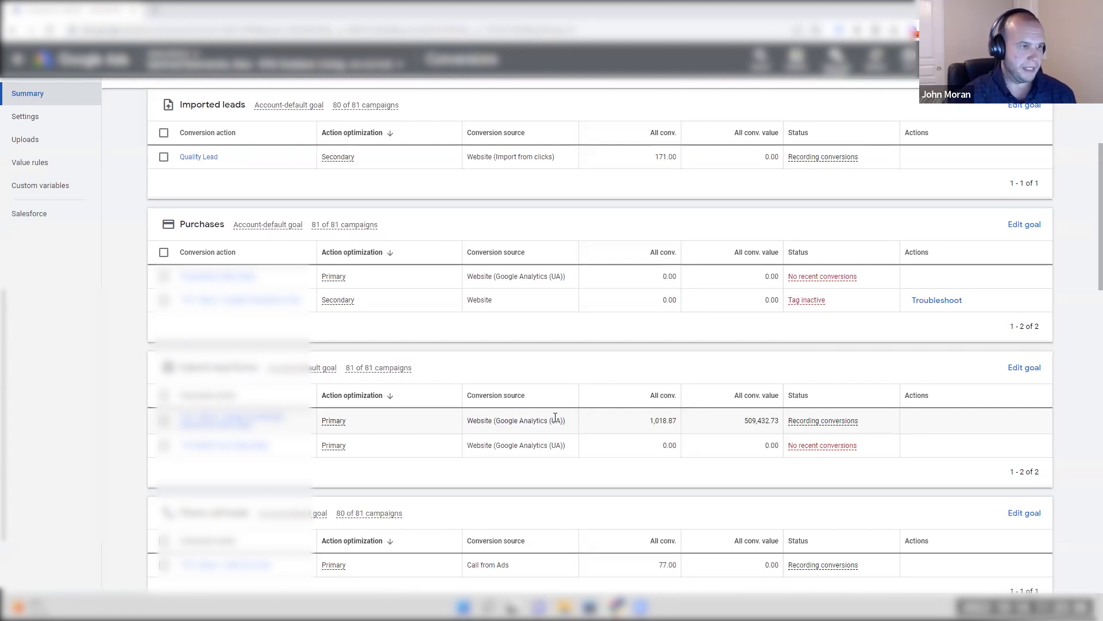
drag(648, 420, 675, 421)
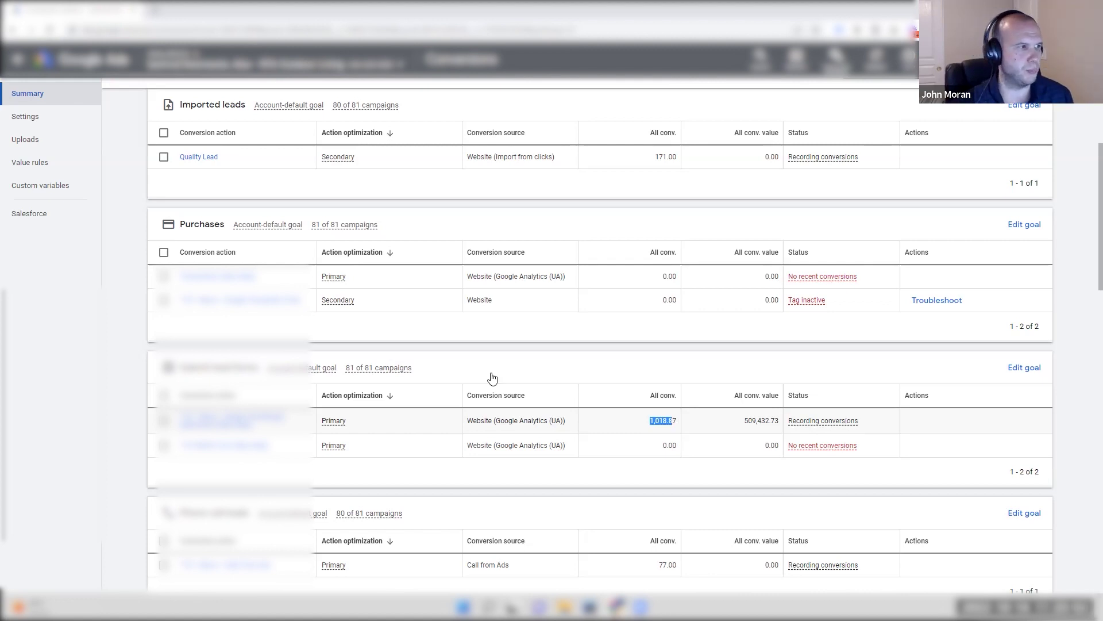
Point out the inactive purchase's Website source, then open the manager account overview in a new tab.
drag(497, 301, 469, 301)
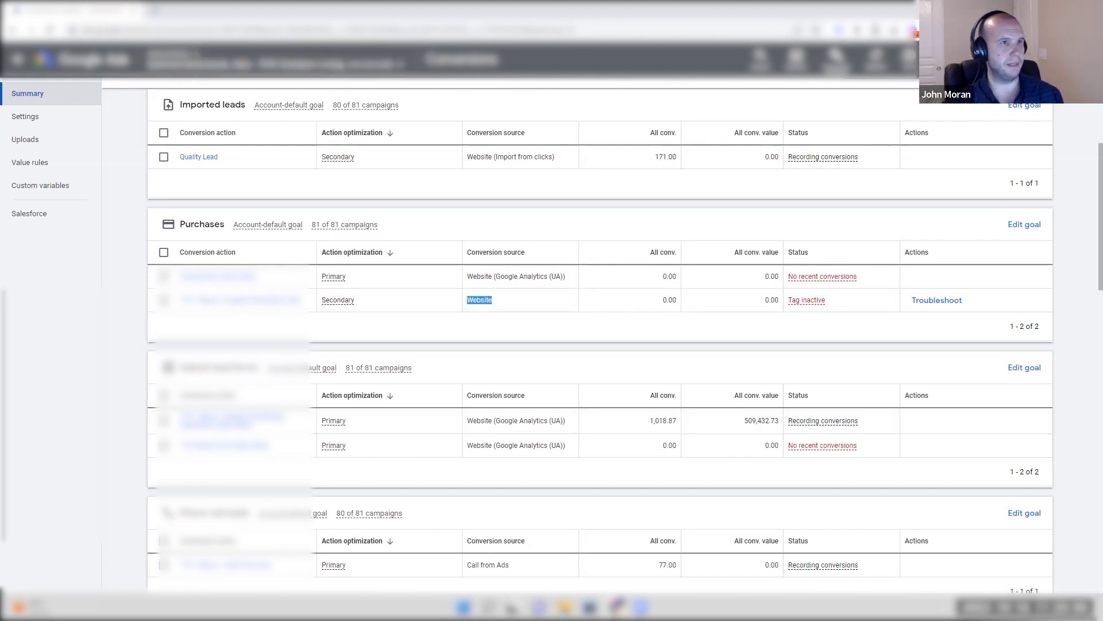
click(1086, 59)
click(977, 253)
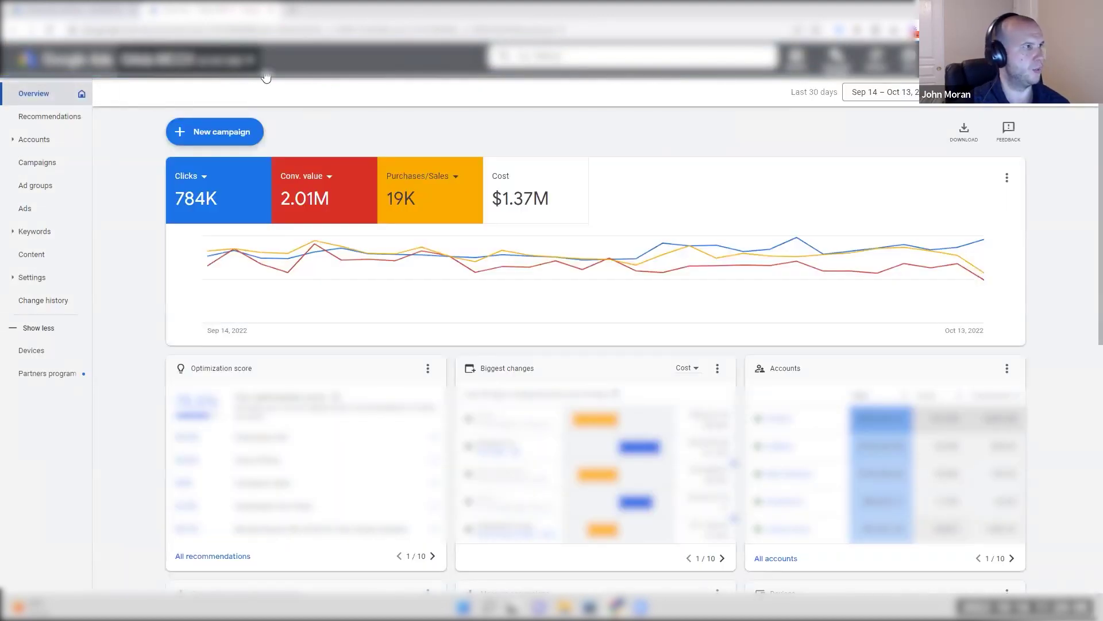
Switch to the client account by searching 'a' in the account list, then expand its Campaigns views.
click(247, 62)
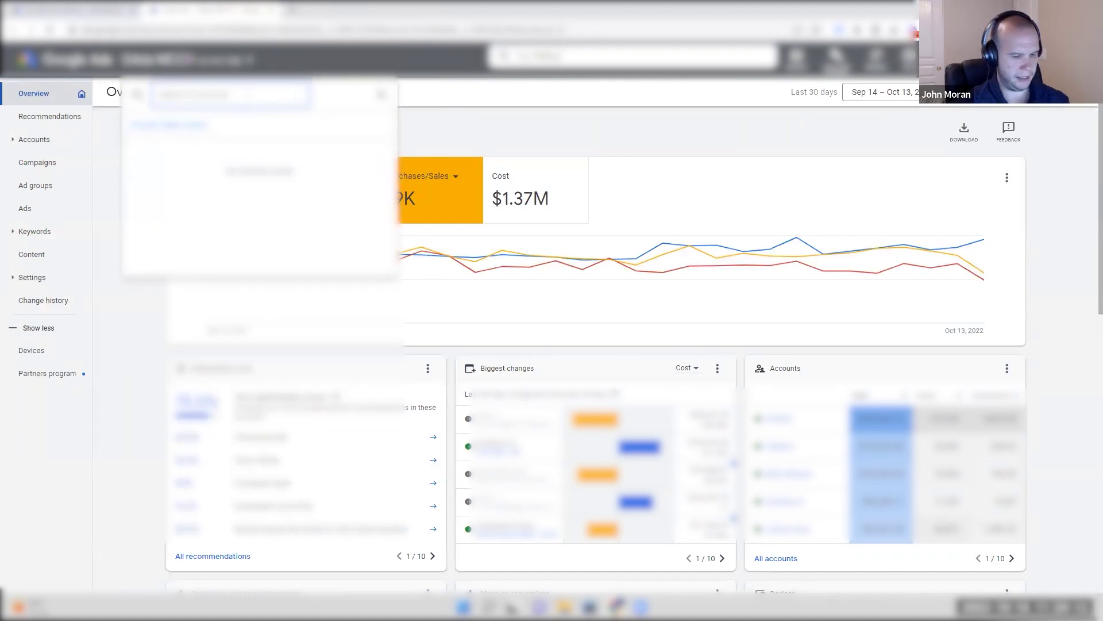
text(a)
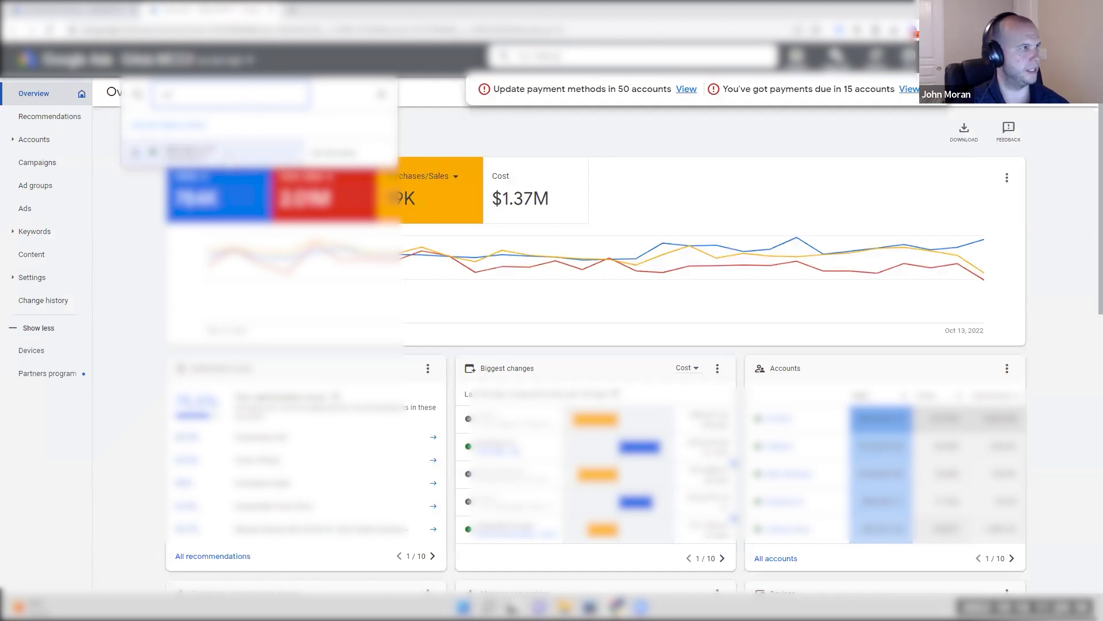
key(Return)
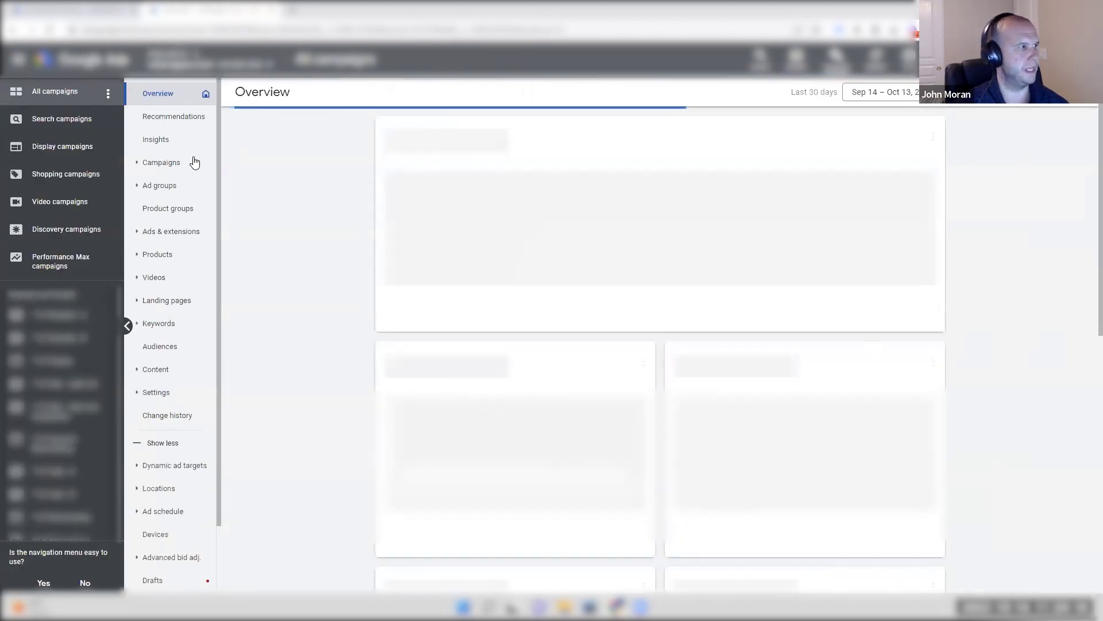
click(194, 161)
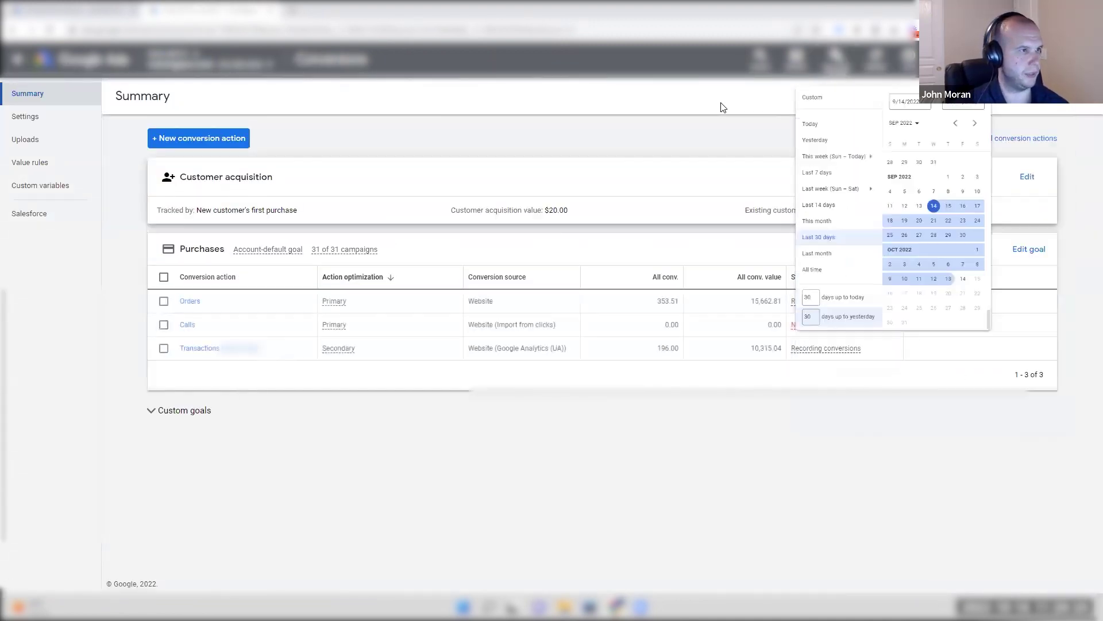
Sort the Purchases conversion actions by All conv. and highlight the Orders conversion value.
click(720, 90)
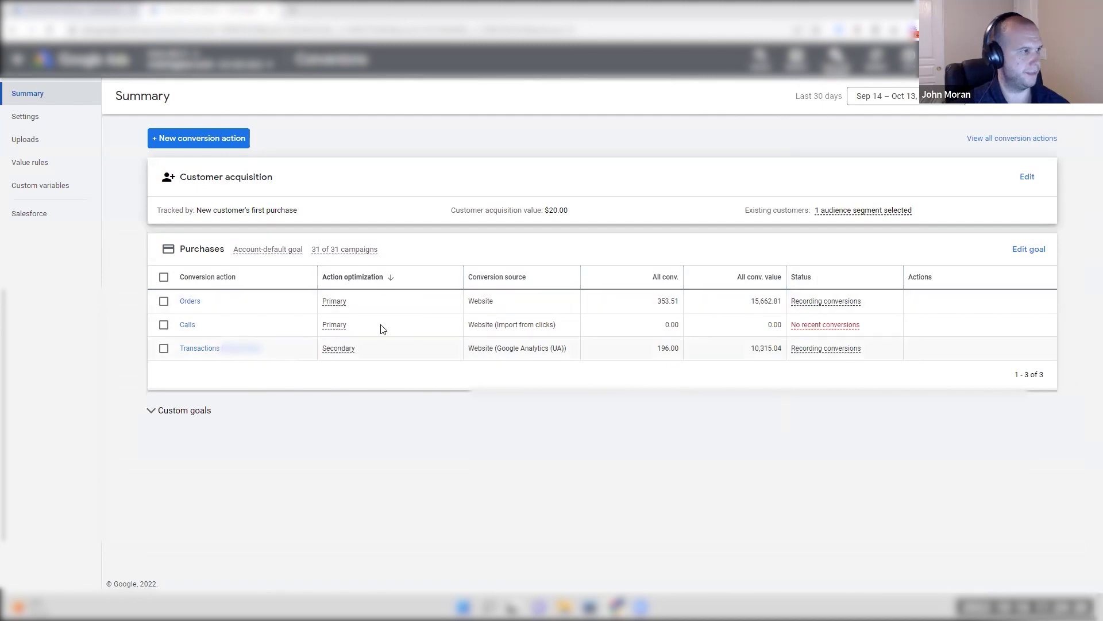
click(618, 278)
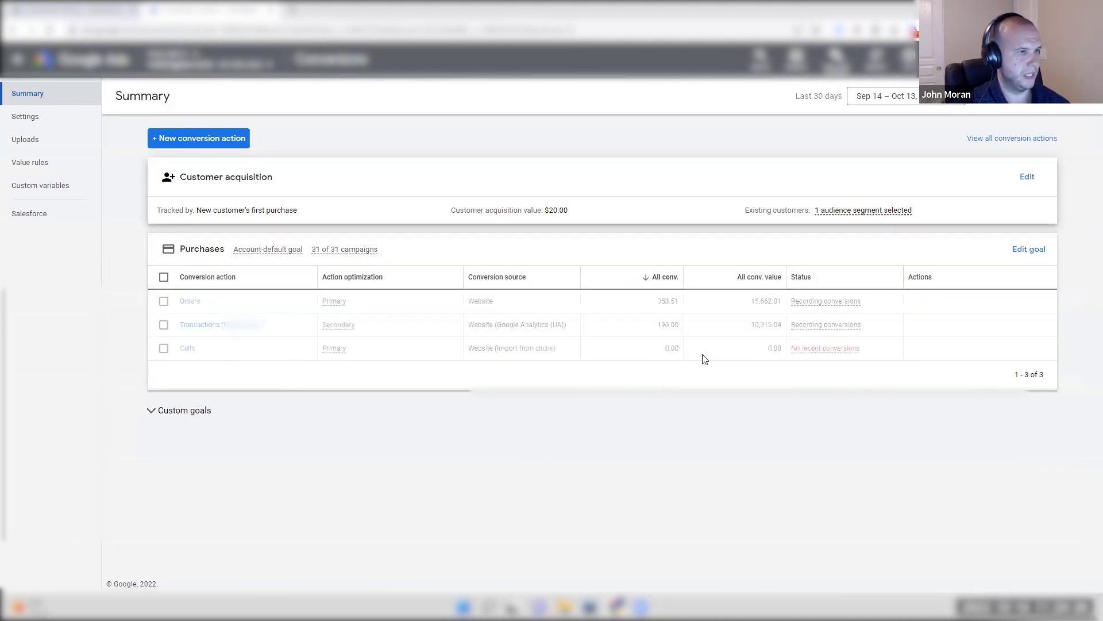
drag(753, 324, 785, 303)
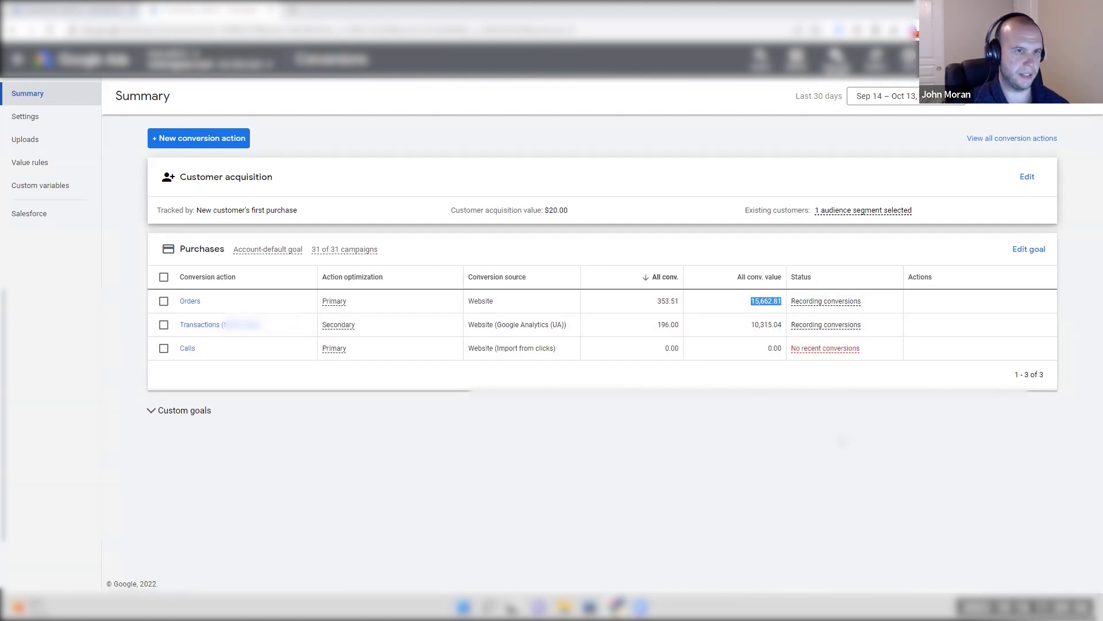
click(780, 339)
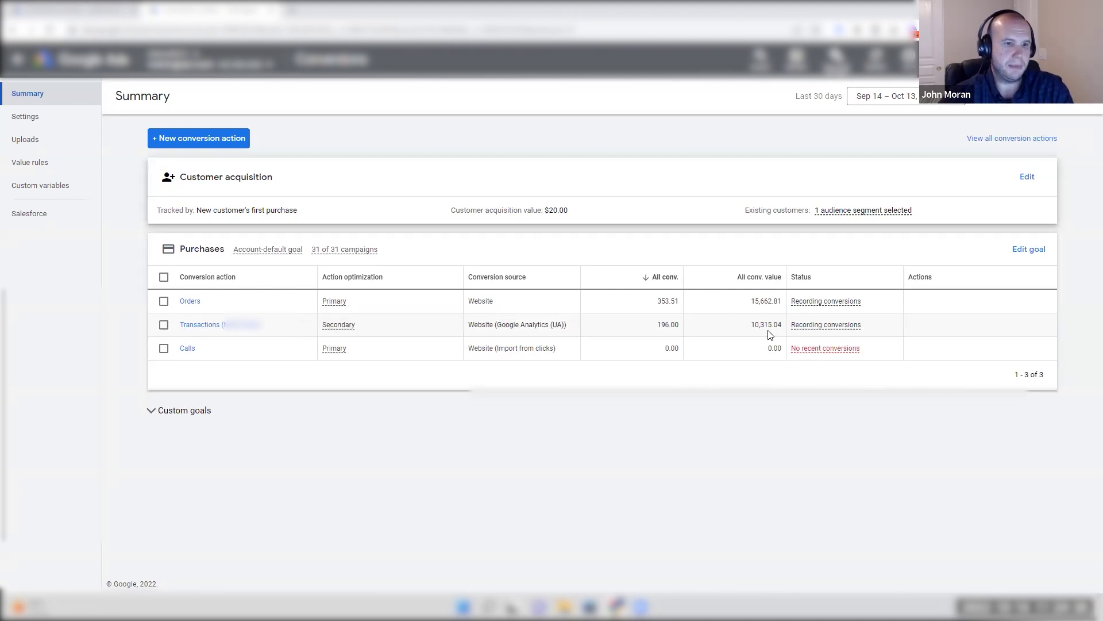
drag(750, 326, 779, 303)
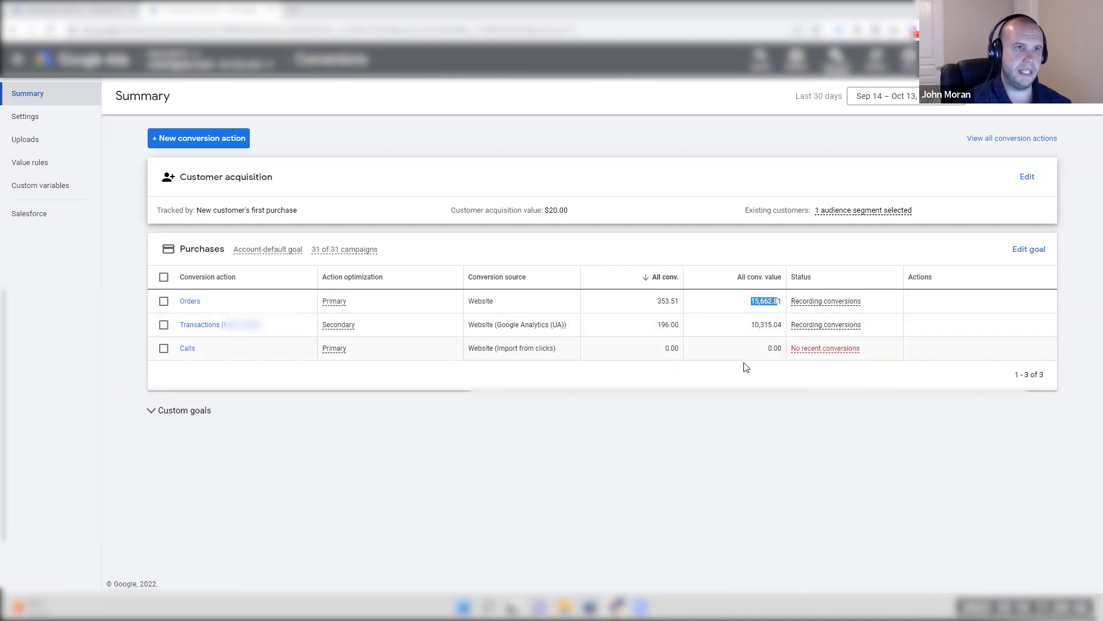
click(749, 325)
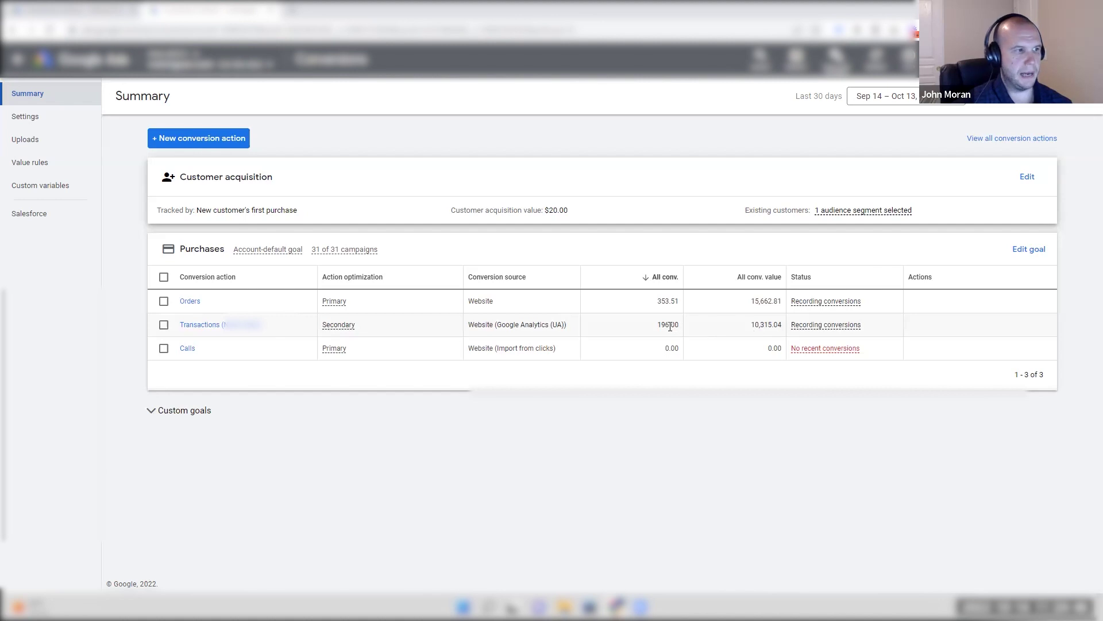
Compare the Transactions count of 196.00 with conversion values, then expand Custom goals.
drag(655, 325, 683, 302)
click(741, 452)
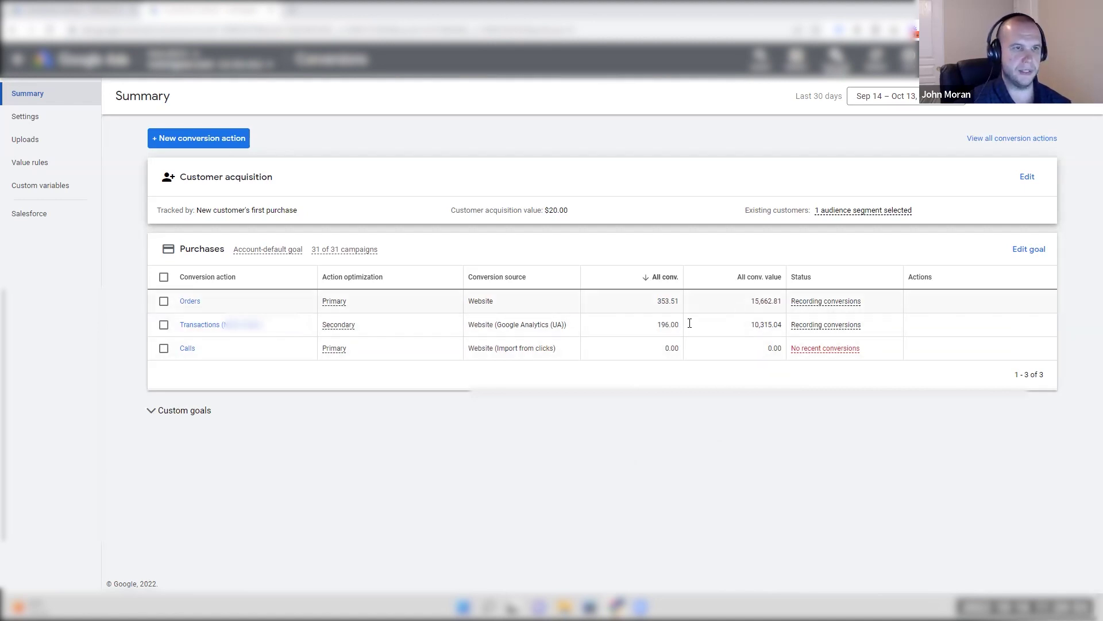
drag(519, 325, 547, 325)
drag(657, 325, 689, 328)
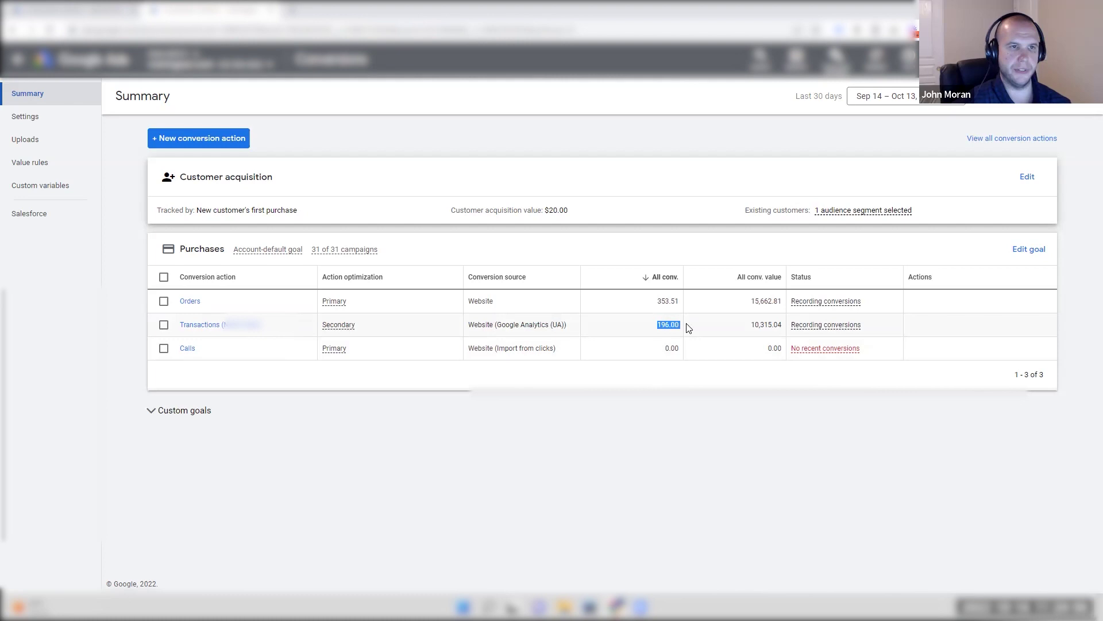
click(689, 327)
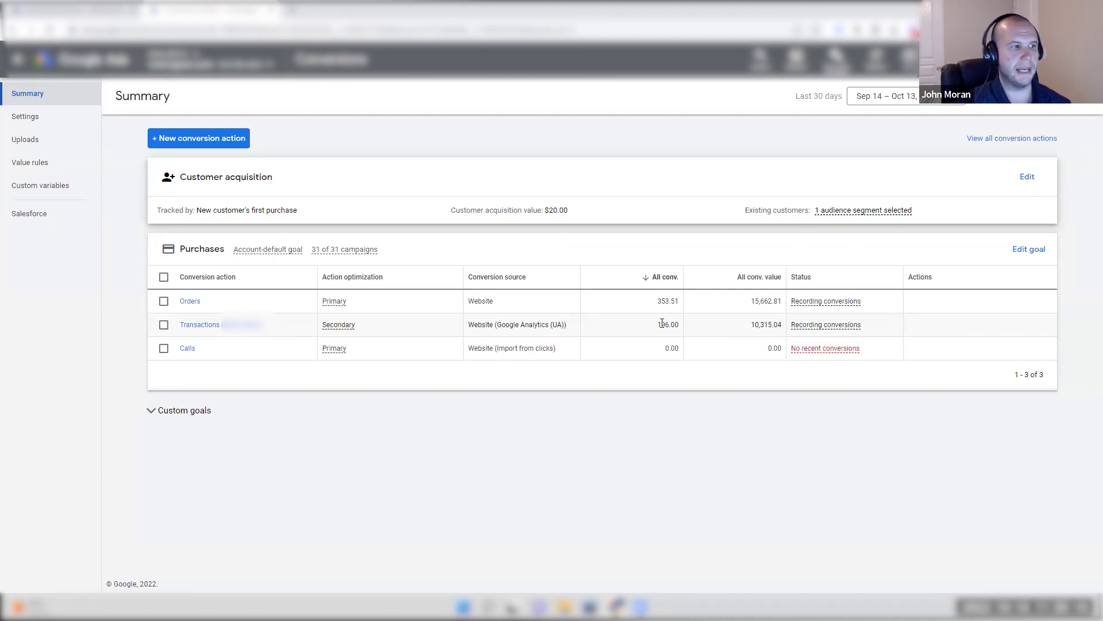
double_click(682, 327)
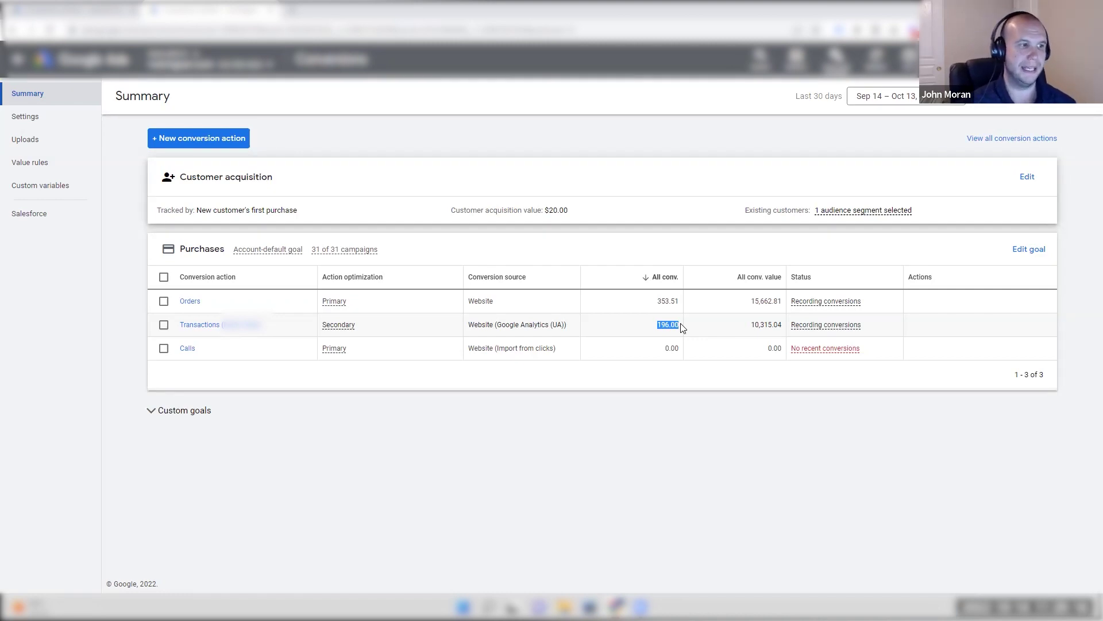
click(750, 326)
drag(750, 302, 773, 326)
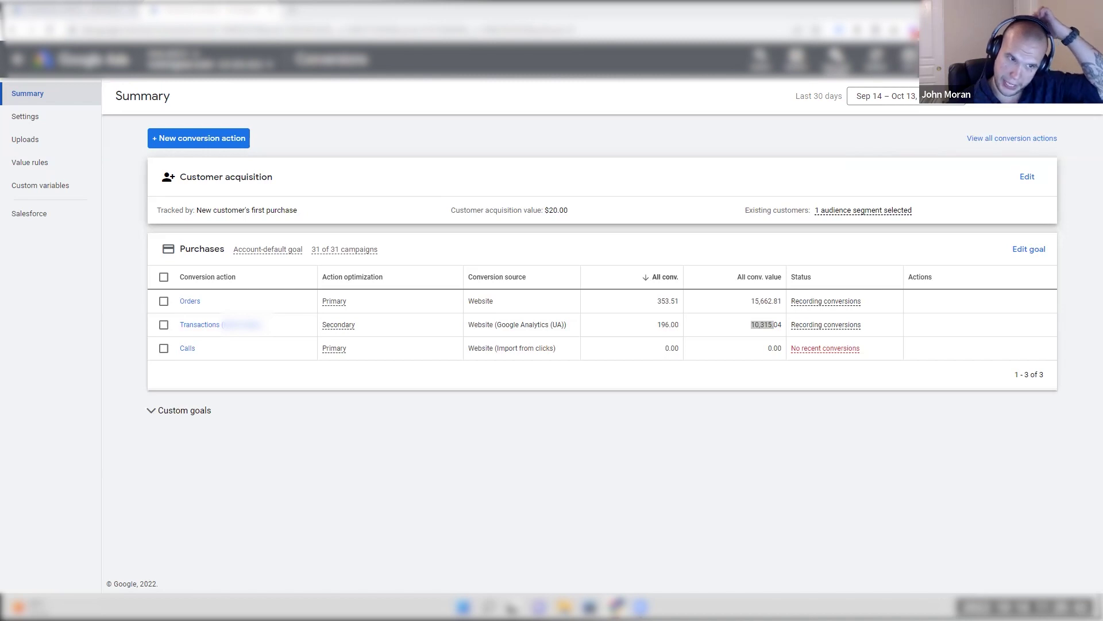
click(820, 412)
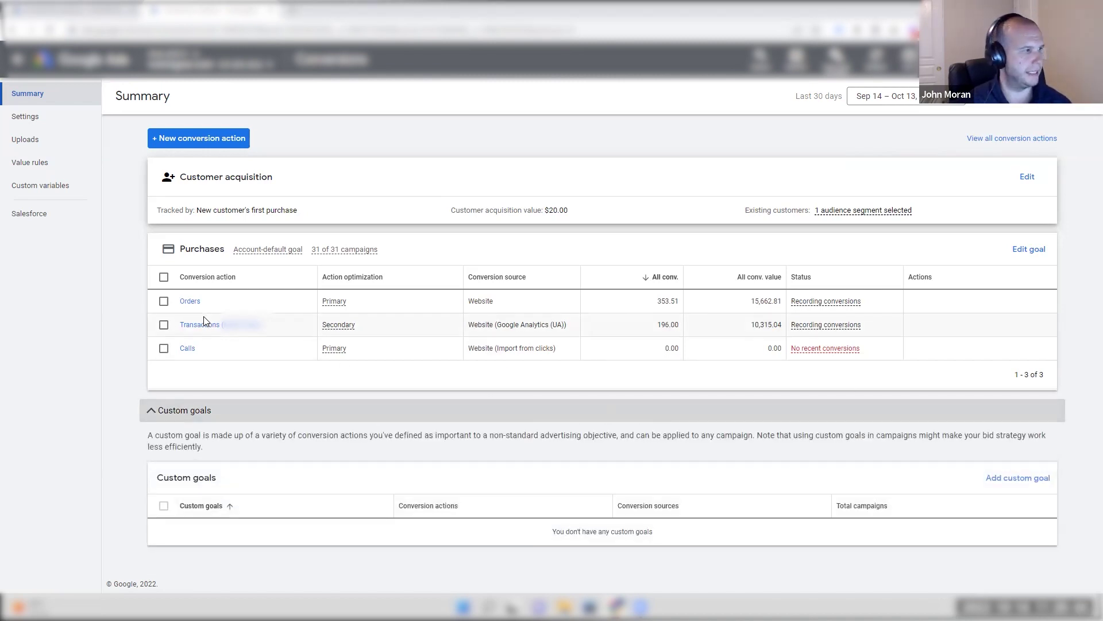
Open the Orders conversion action details and highlight its 3-day engaged-view and 90-day click-through windows.
click(191, 301)
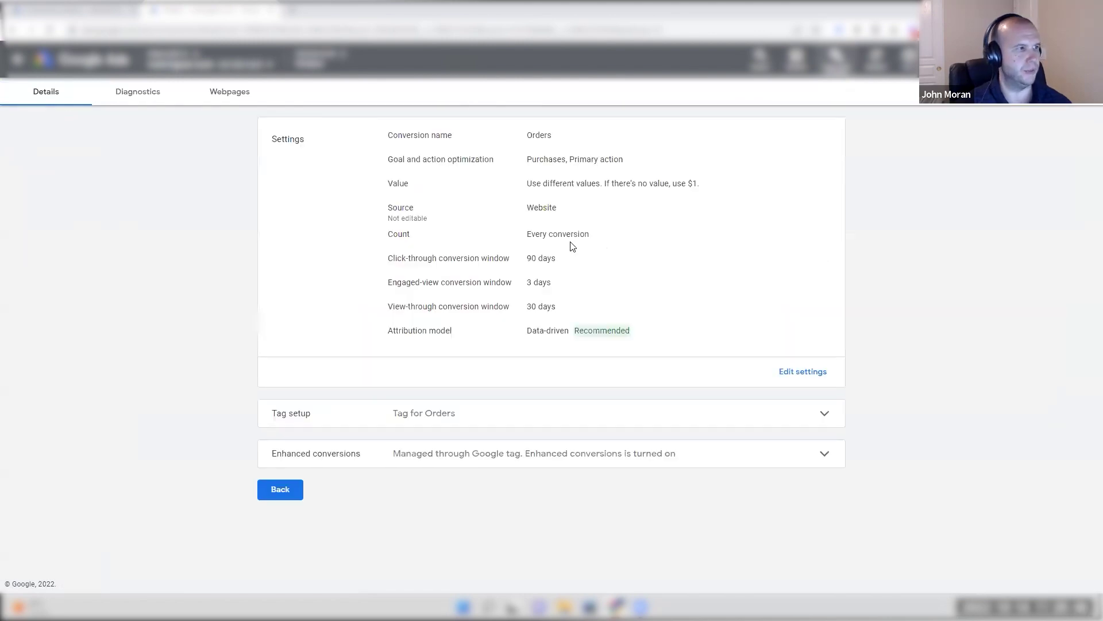
drag(407, 282, 550, 283)
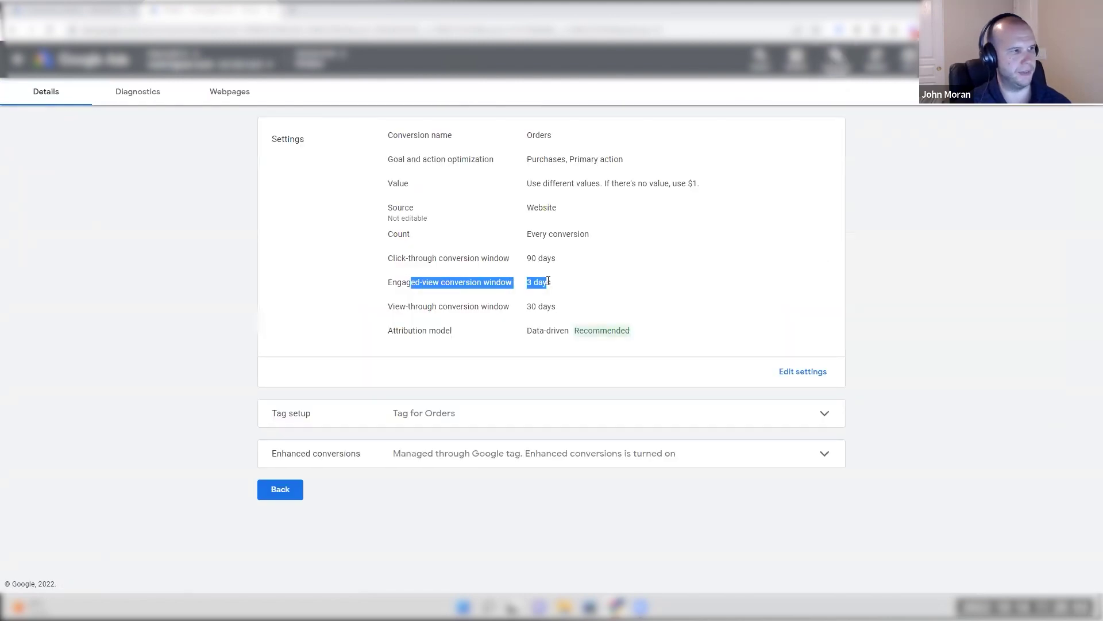
click(546, 281)
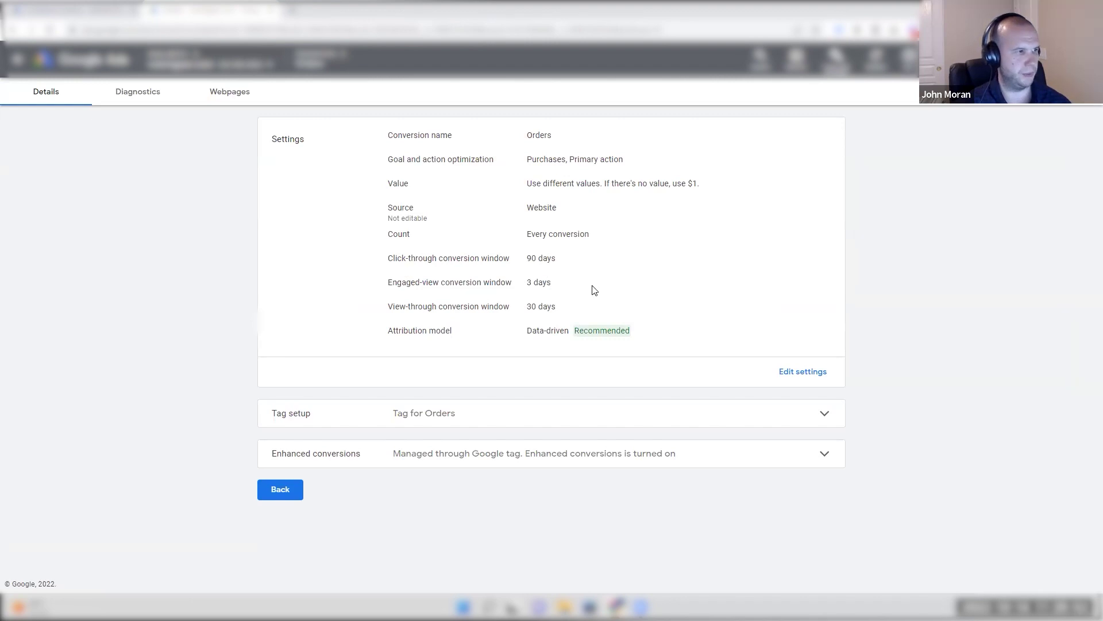
drag(386, 133, 391, 259)
click(392, 259)
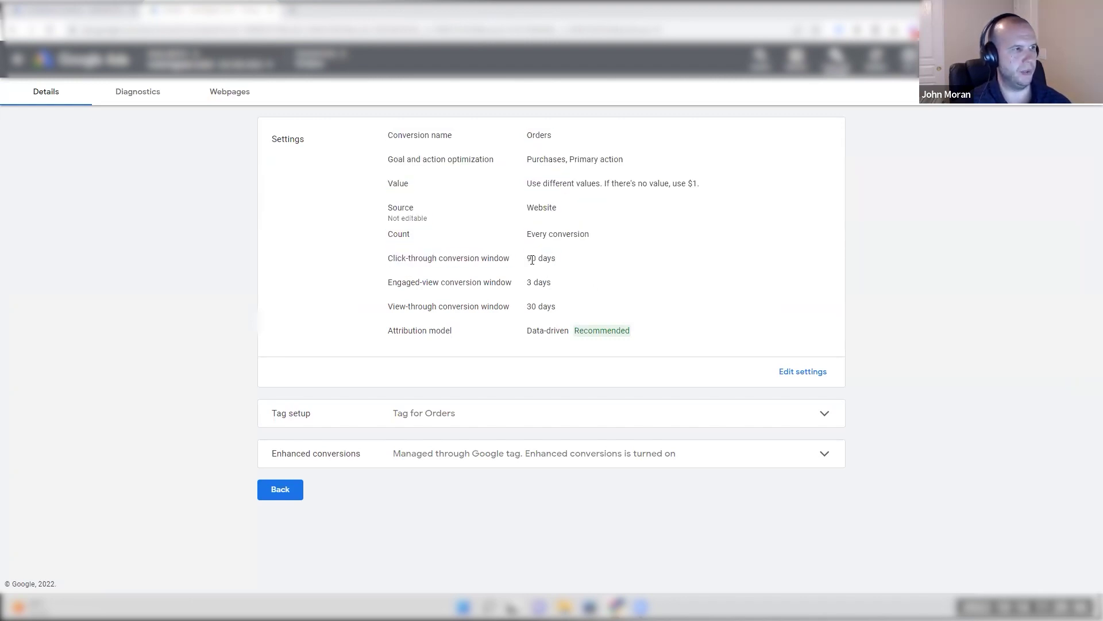
drag(554, 259, 388, 260)
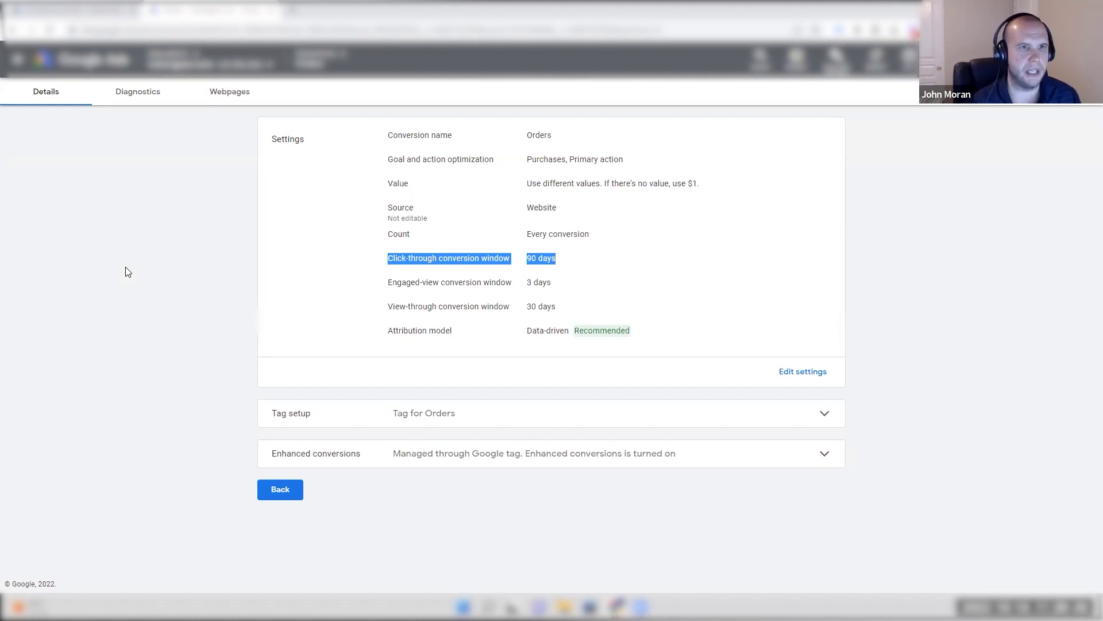
Highlight the Every conversion count setting and the 90 days window value.
drag(389, 233, 592, 239)
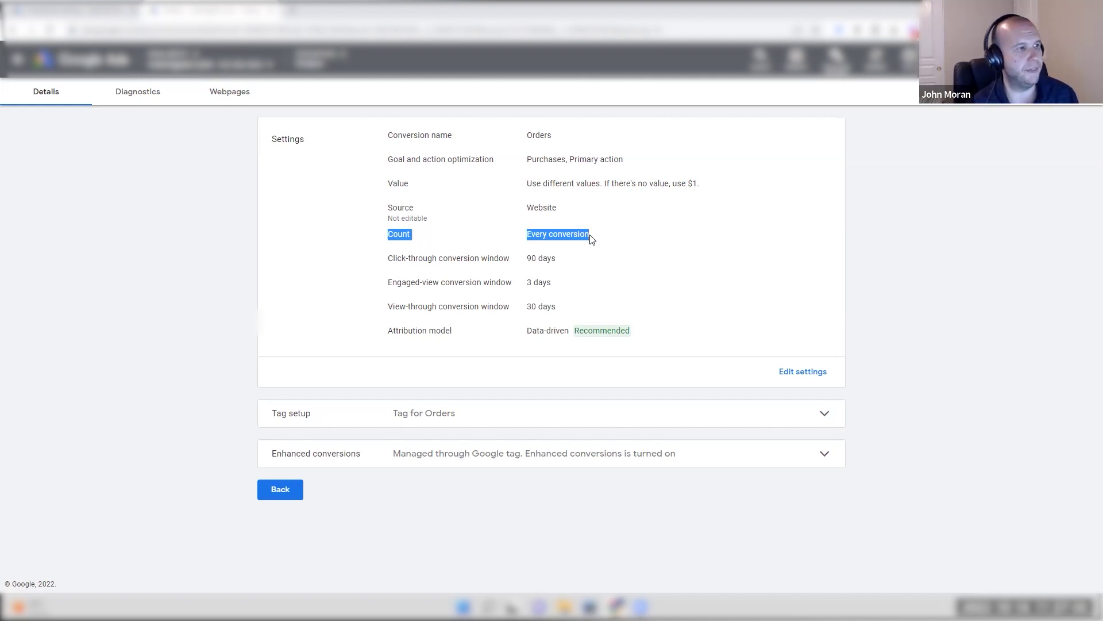
click(592, 239)
drag(527, 258, 559, 256)
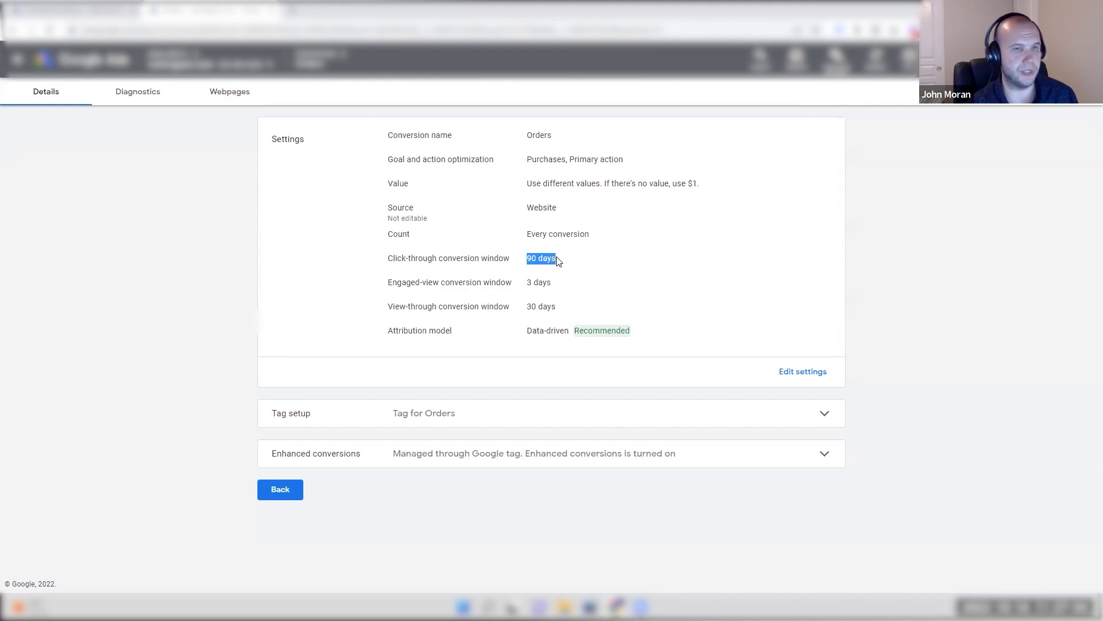
click(567, 261)
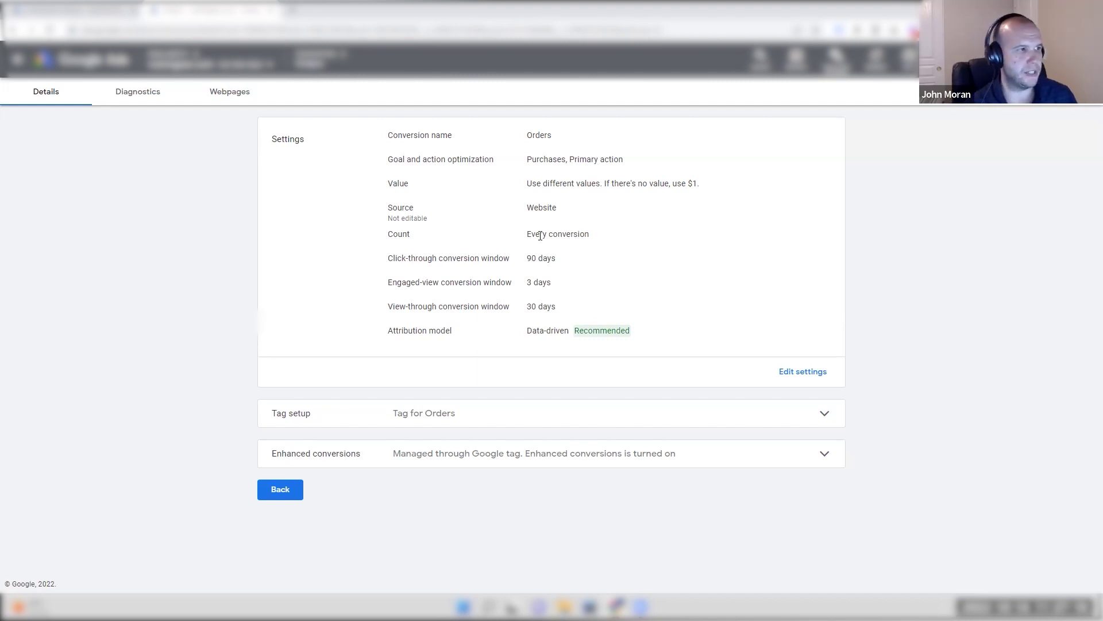
drag(536, 234, 574, 236)
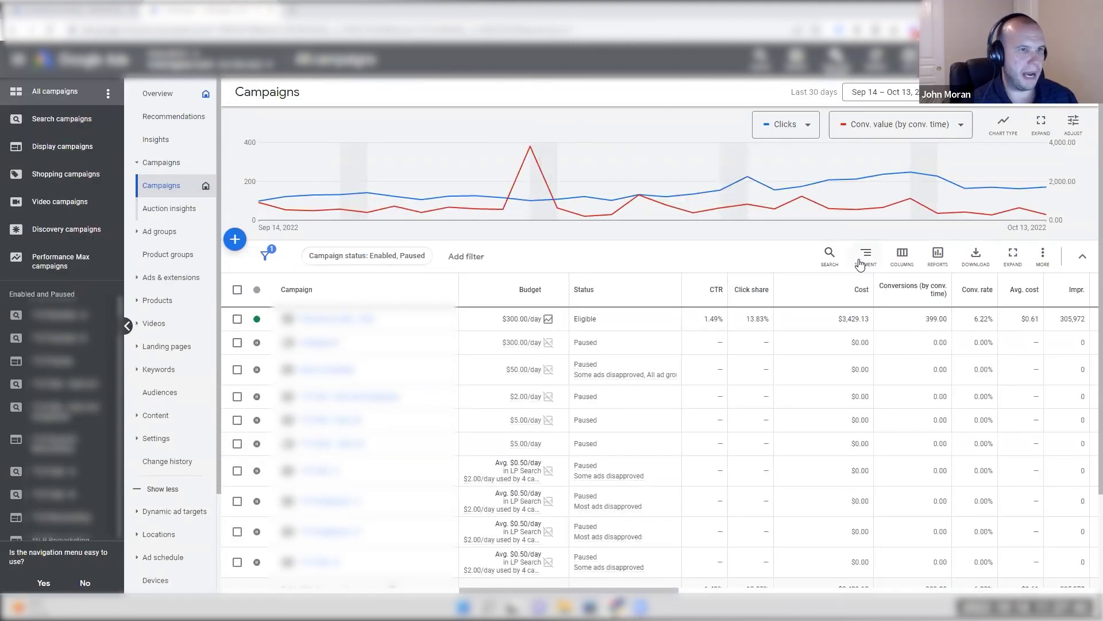
Filter campaign status to Enabled only and apply a Jun 1 – Oct 13, 2022 date range.
click(402, 256)
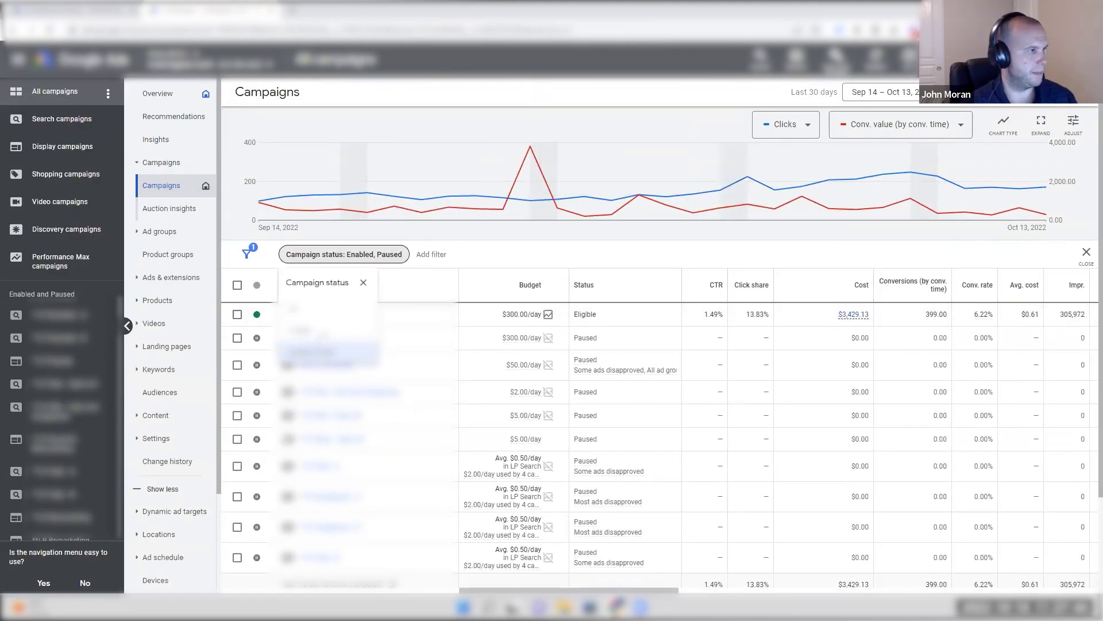
click(302, 330)
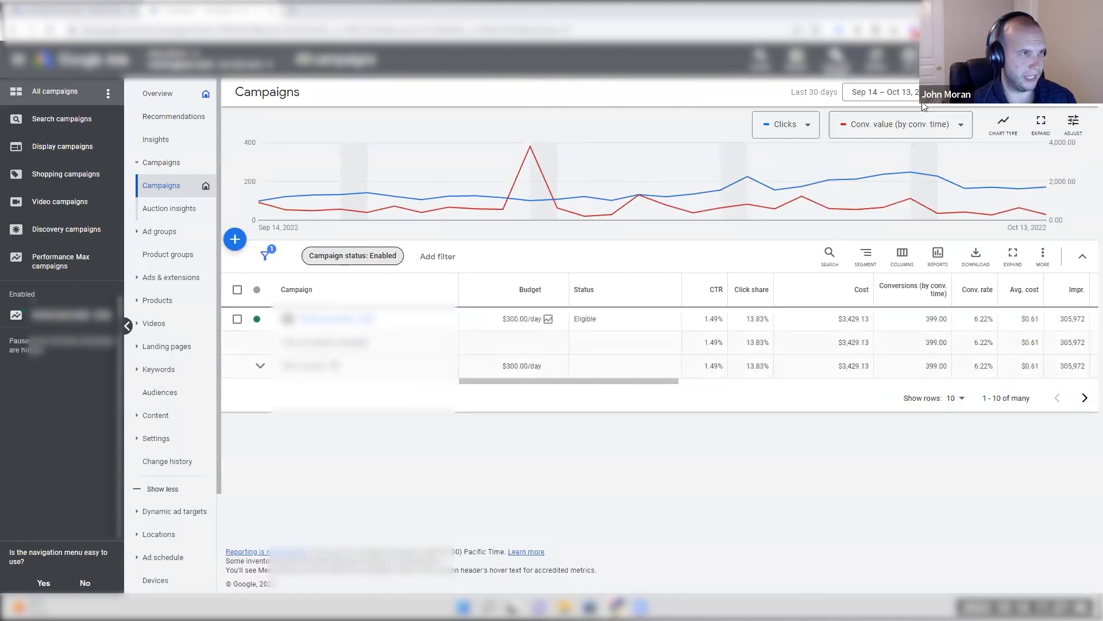
click(920, 99)
scroll(987, 236, up, 5)
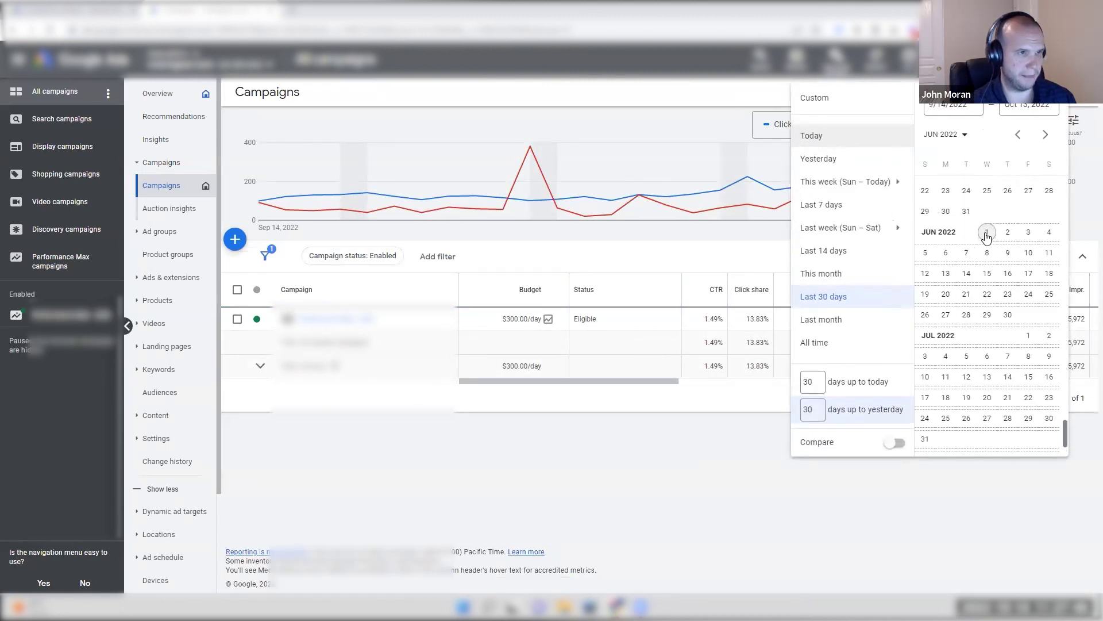
click(986, 233)
click(1043, 469)
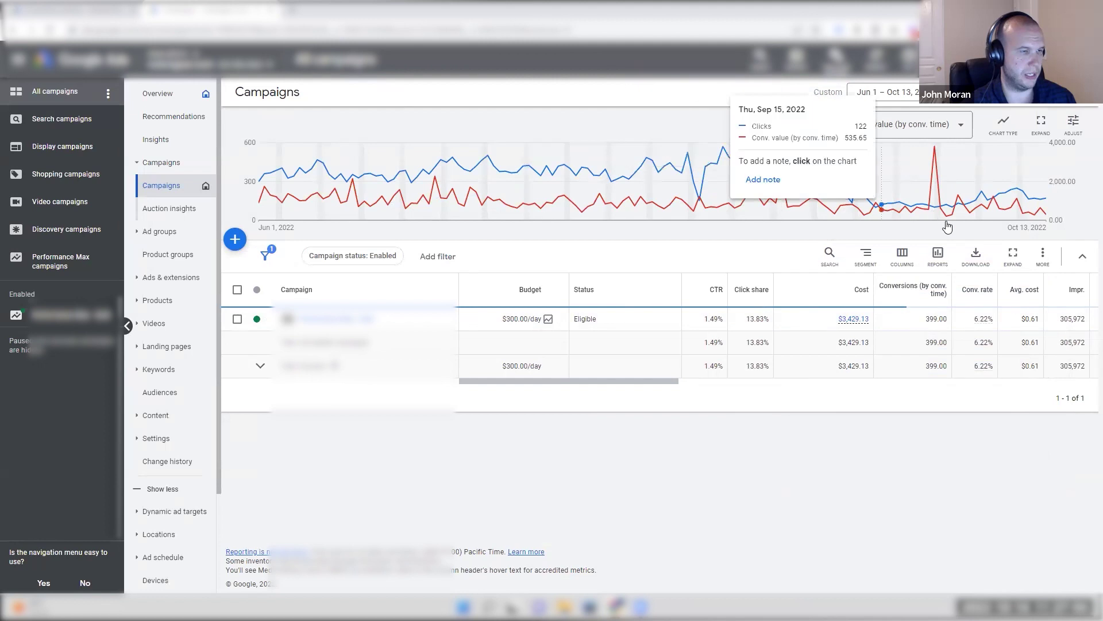
Segment the campaigns by Conversions > Days to conversion and scroll to the conversion value columns.
click(865, 256)
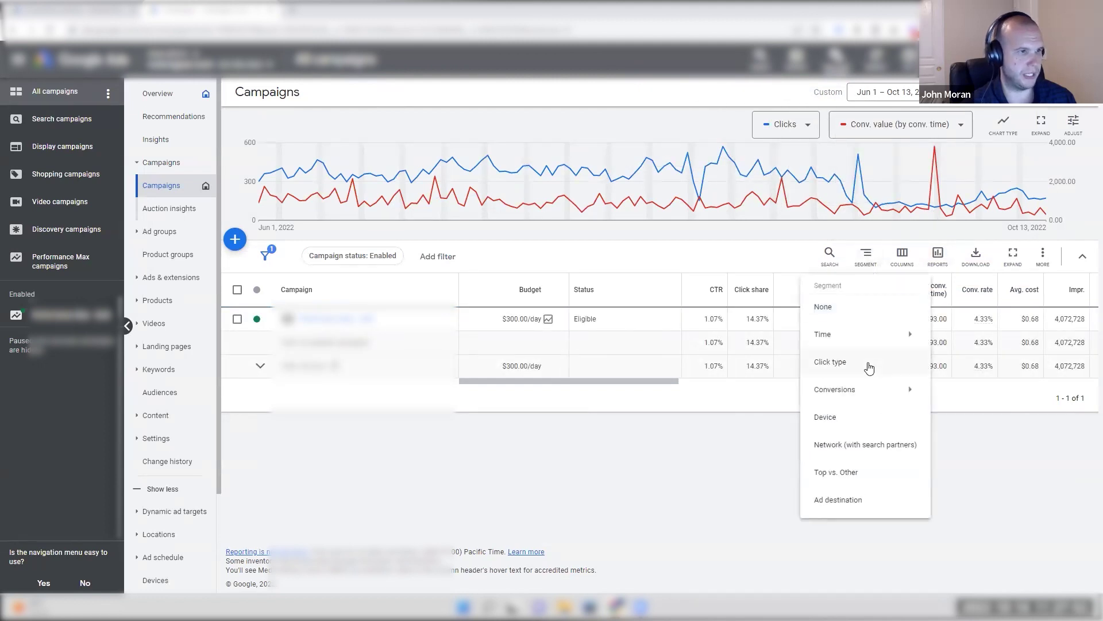
mouse_move(870, 390)
click(956, 400)
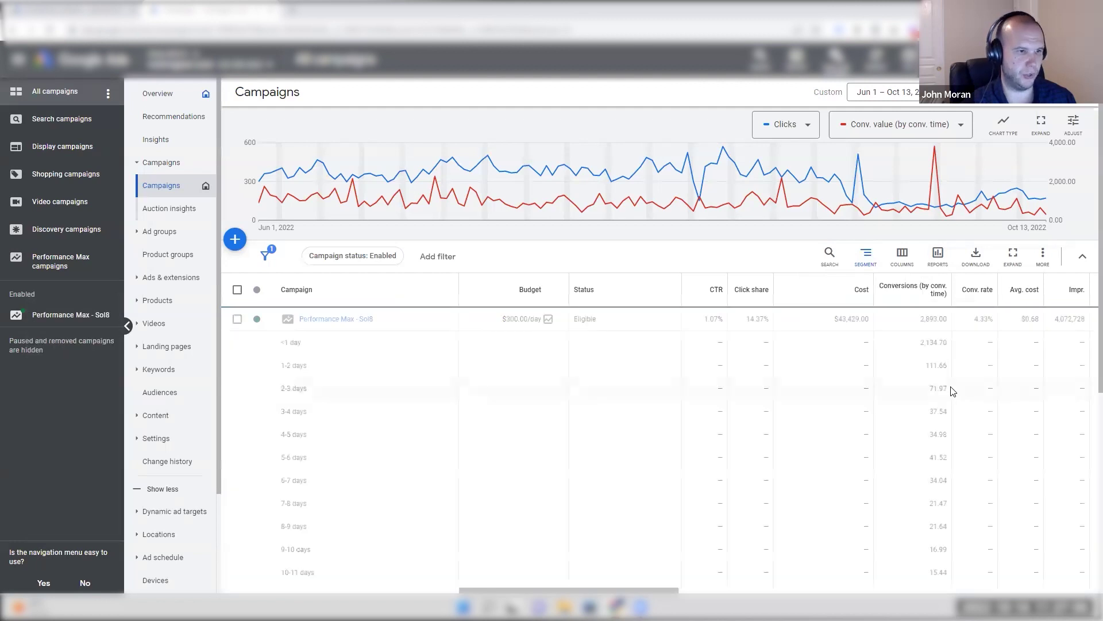
scroll(952, 391, down, 5)
scroll(952, 388, up, 3)
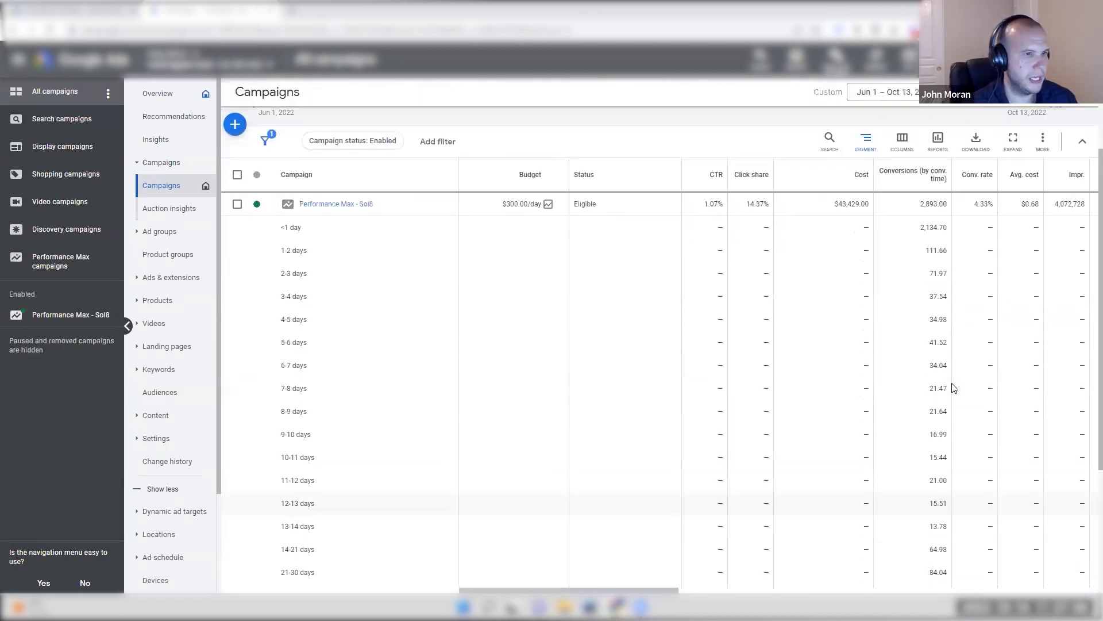
scroll(952, 388, up, 1)
drag(683, 592, 1072, 592)
Point out the <1 day conversion value of 86,658.46 and the value by conversion time.
scroll(949, 281, down, 2)
scroll(949, 281, up, 1)
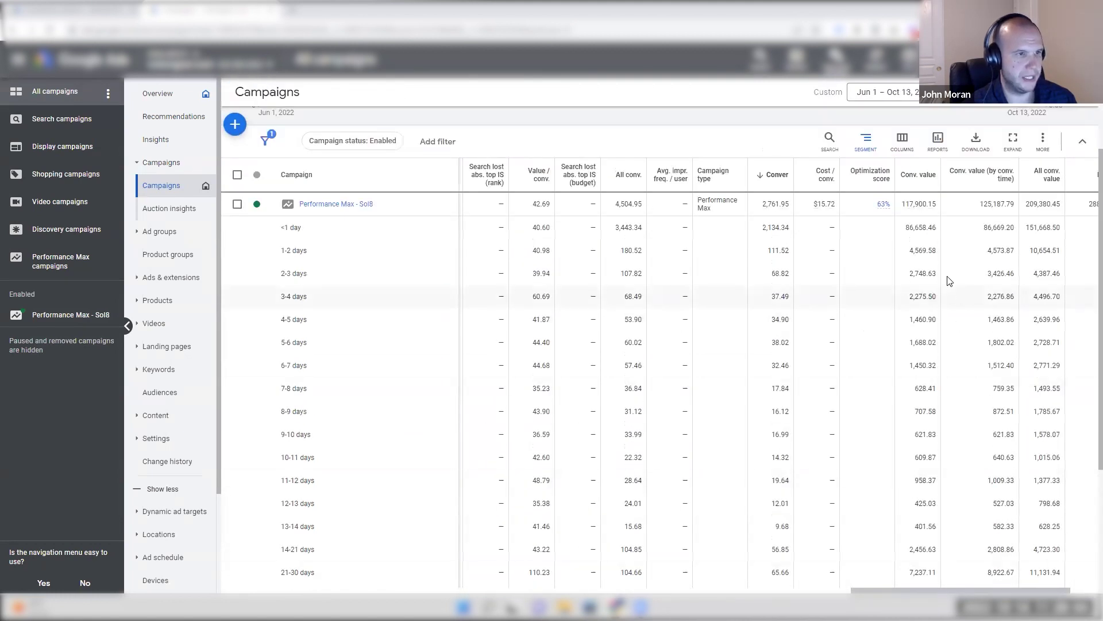
drag(906, 227, 937, 228)
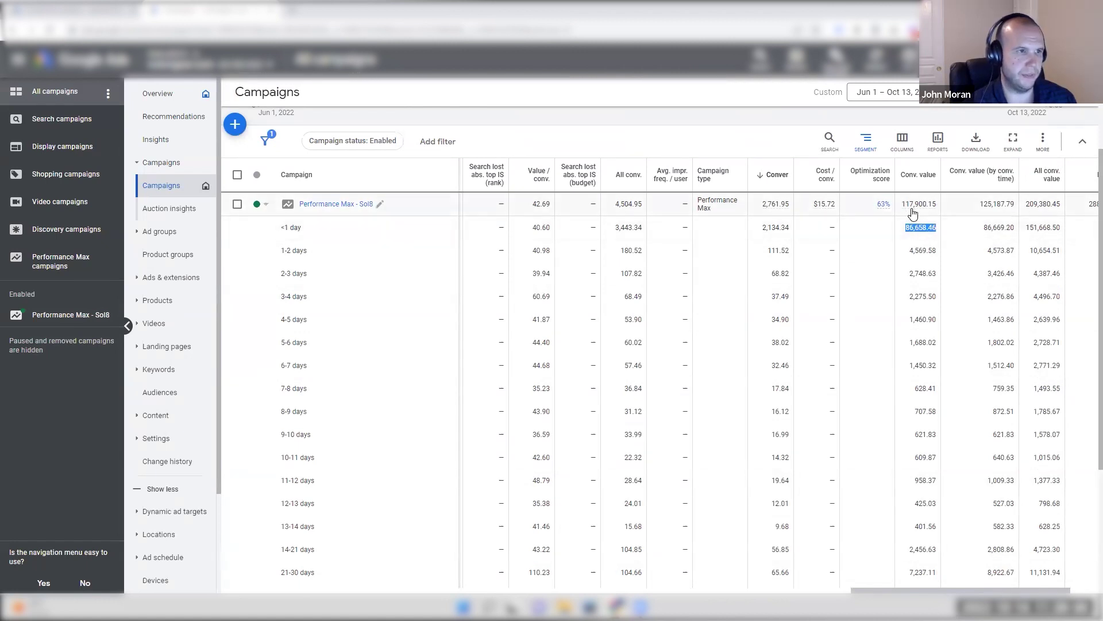
click(991, 229)
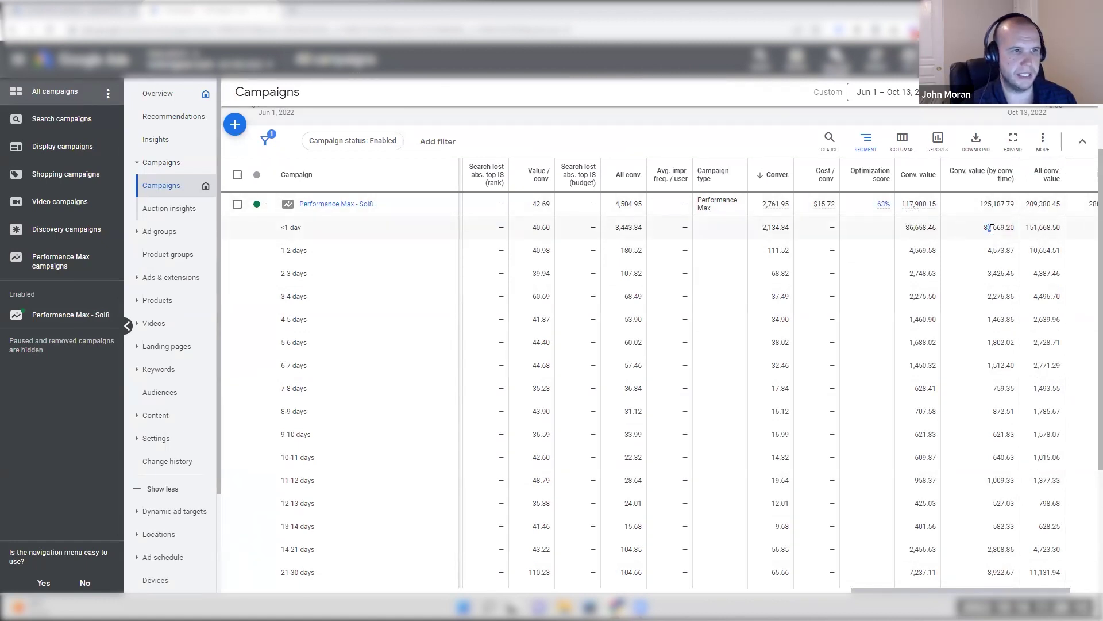
drag(998, 204, 979, 205)
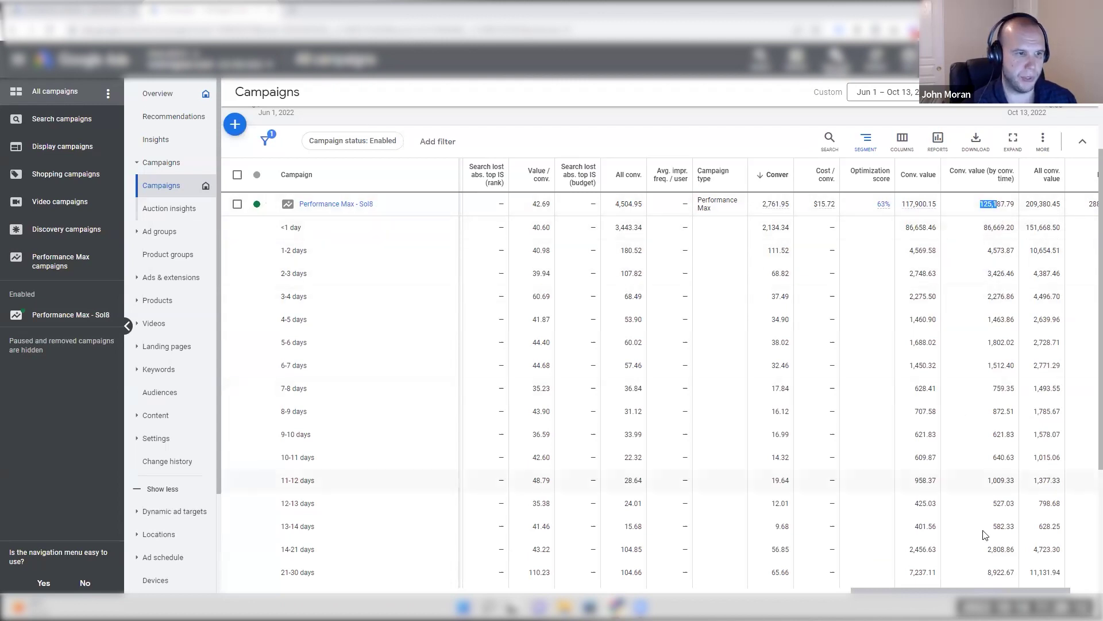
scroll(989, 587, right, 2)
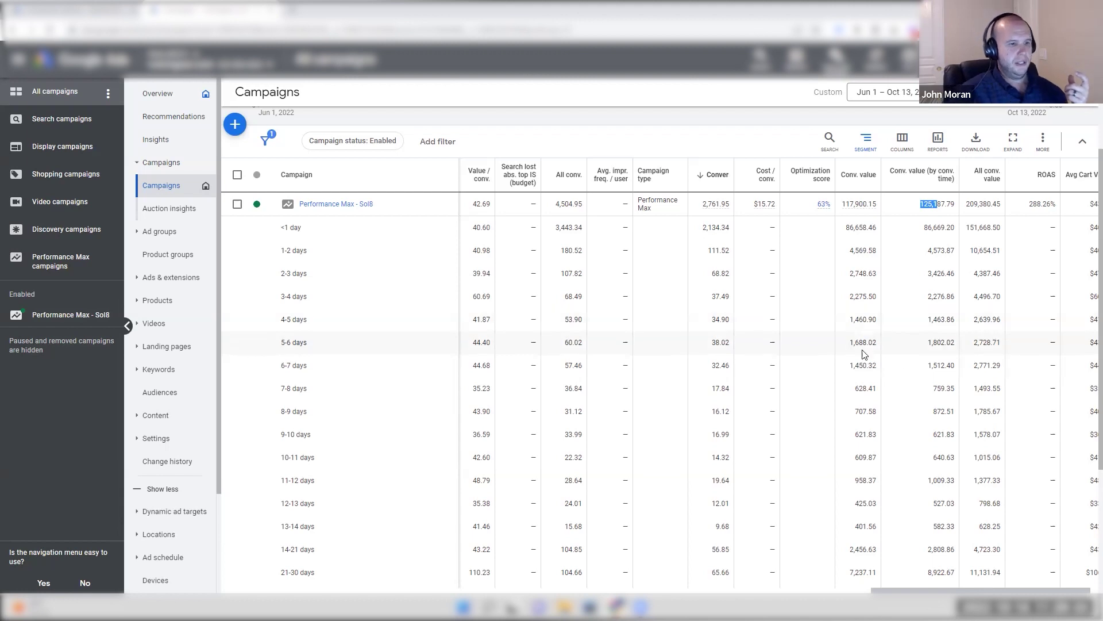
drag(926, 231, 957, 218)
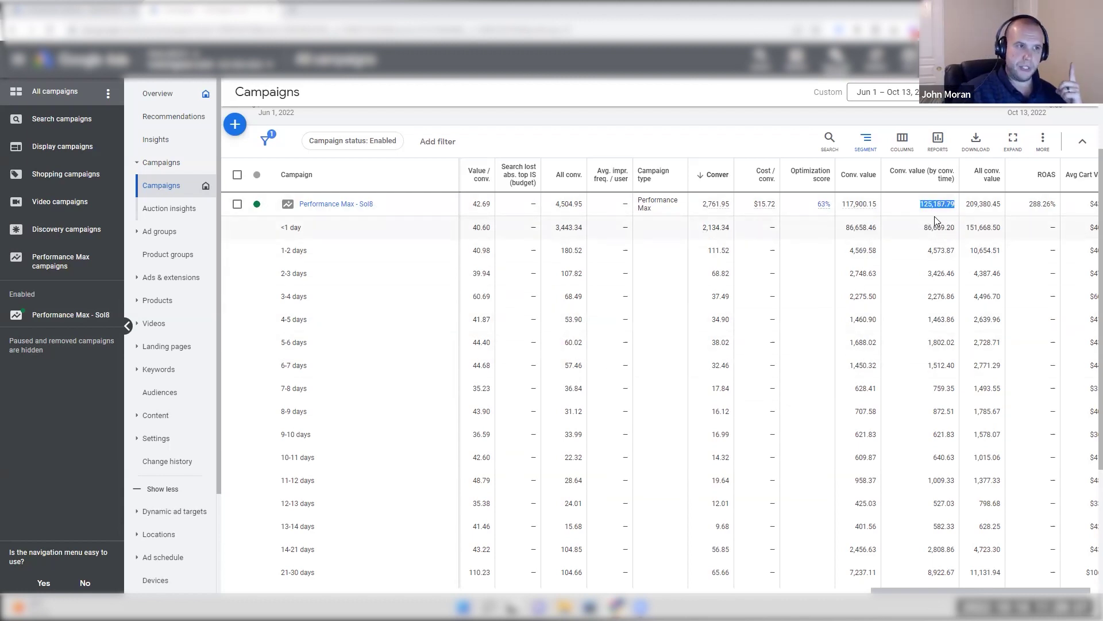
click(937, 230)
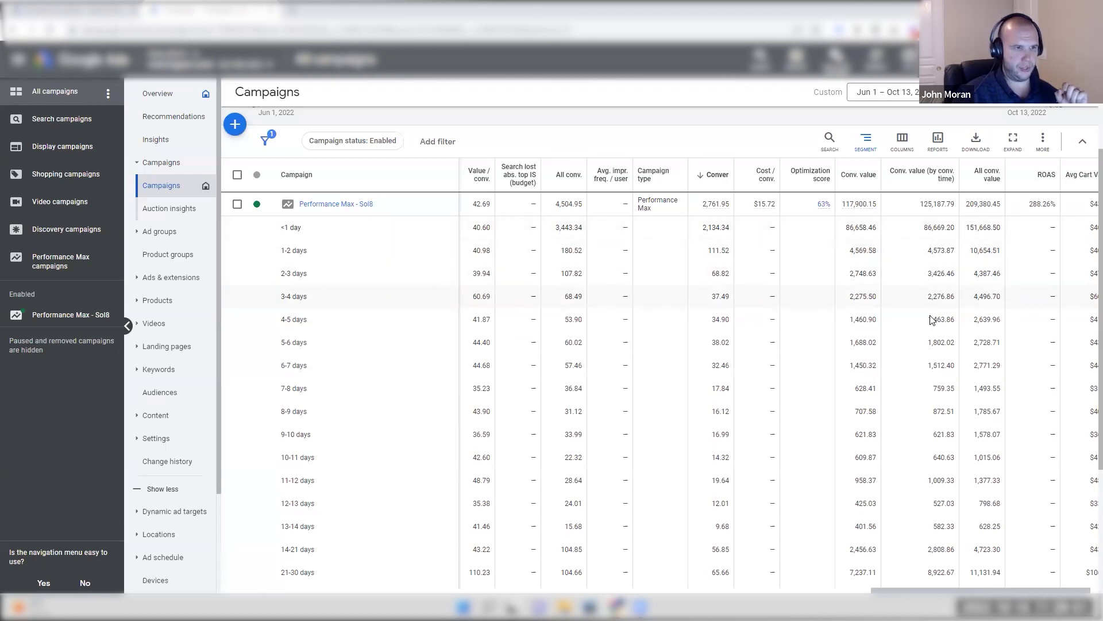
drag(937, 457, 945, 457)
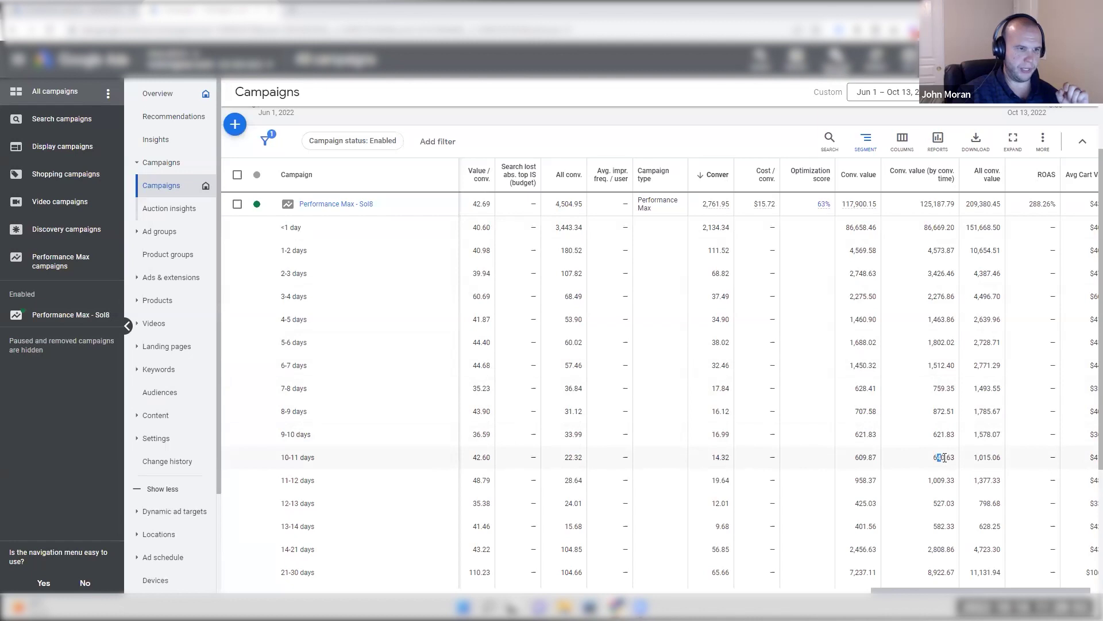
drag(285, 458, 316, 458)
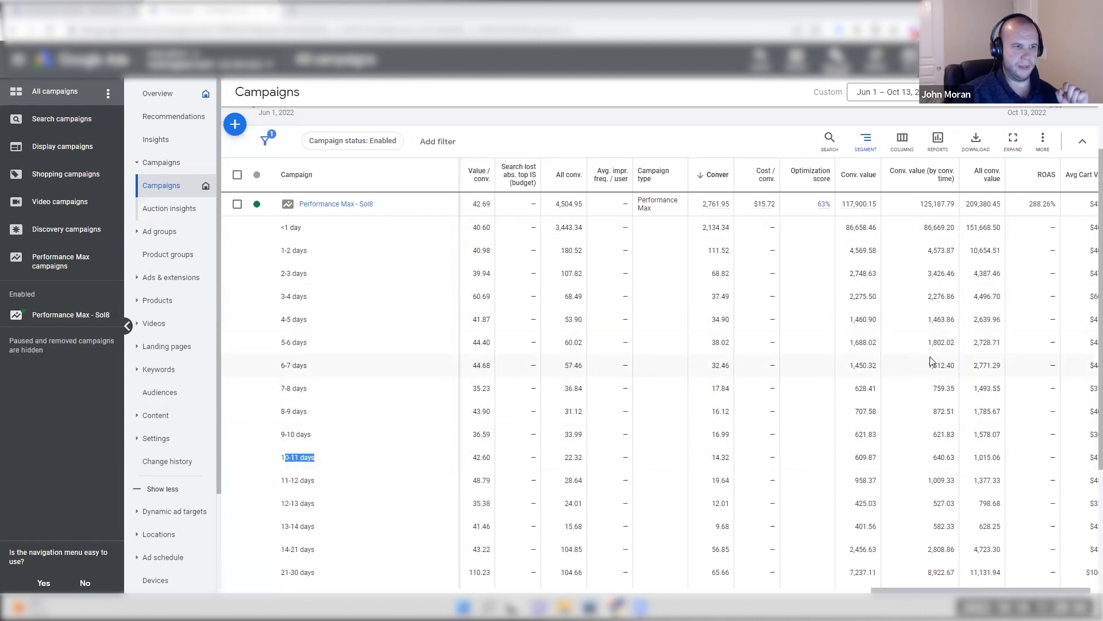
scroll(941, 339, down, 2)
click(517, 292)
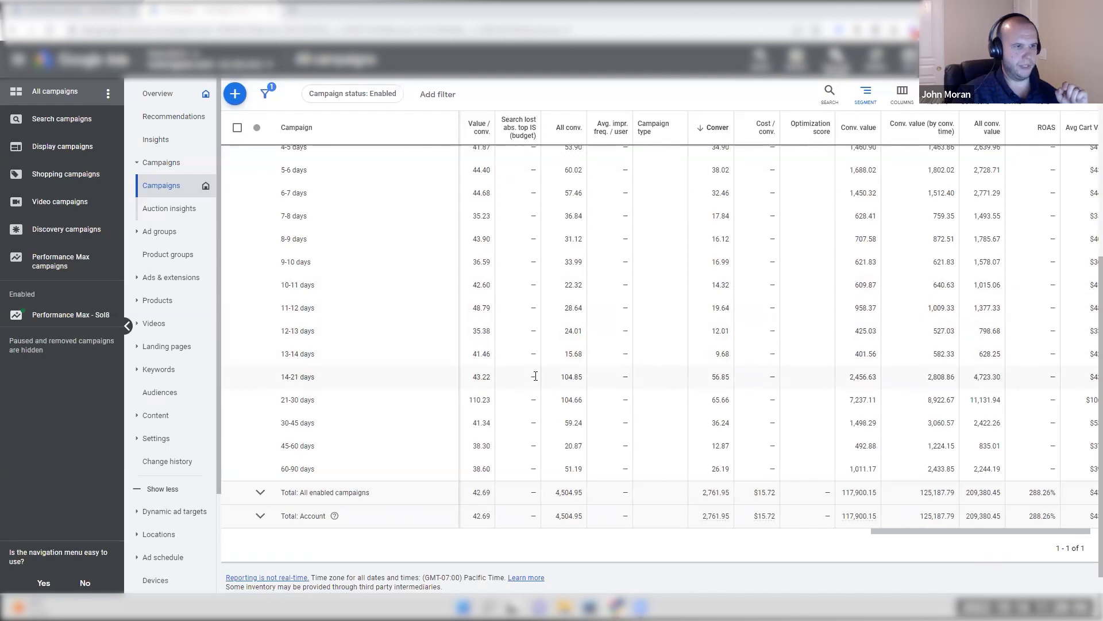
mouse_move(939, 312)
mouse_down()
mouse_move(938, 286)
mouse_move(934, 308)
mouse_up()
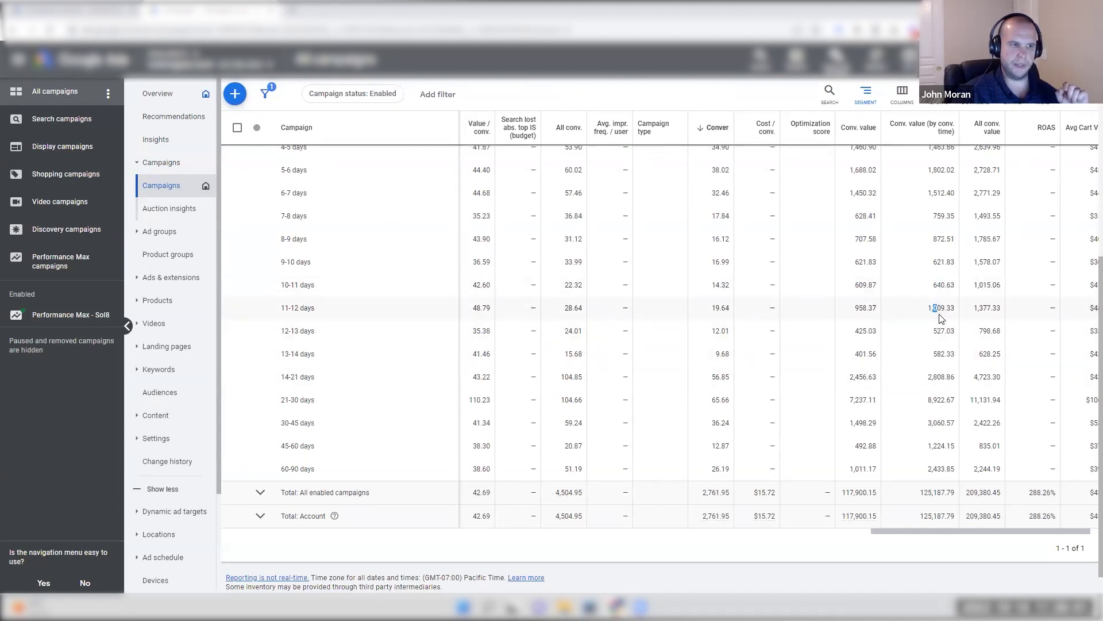
drag(933, 373, 947, 469)
scroll(990, 463, up, 2)
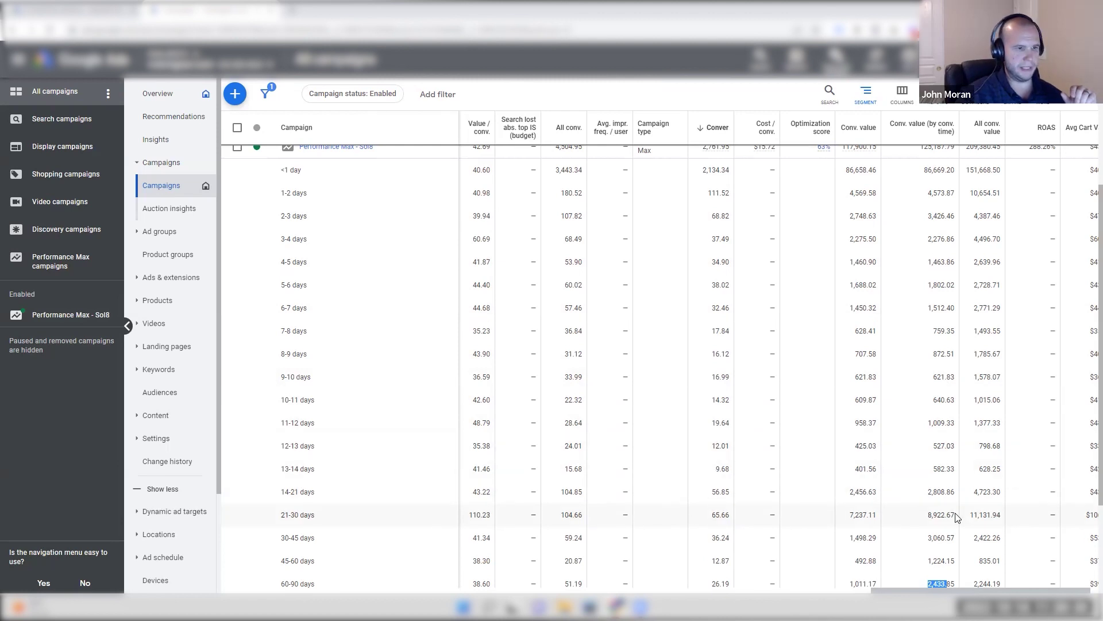
drag(956, 517, 980, 171)
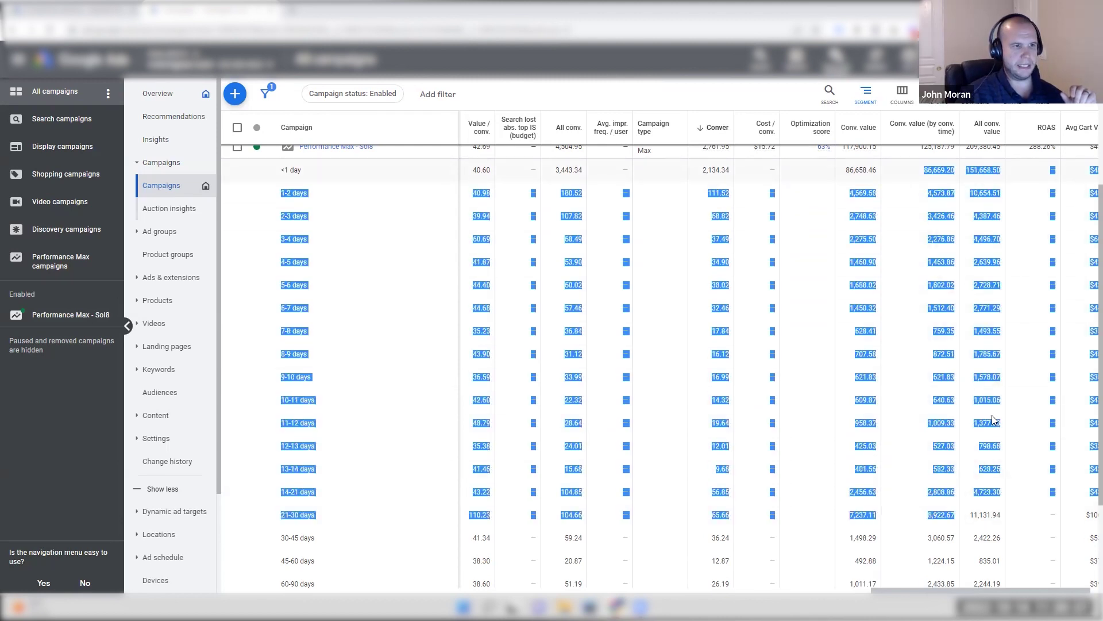
scroll(998, 425, down, 2)
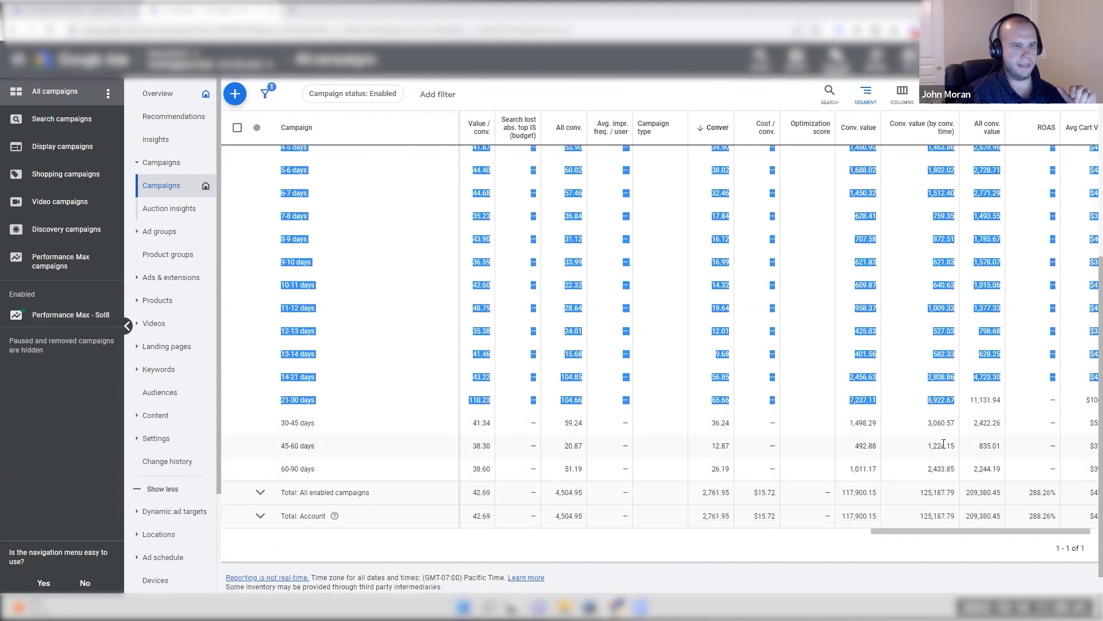
scroll(934, 391, up, 3)
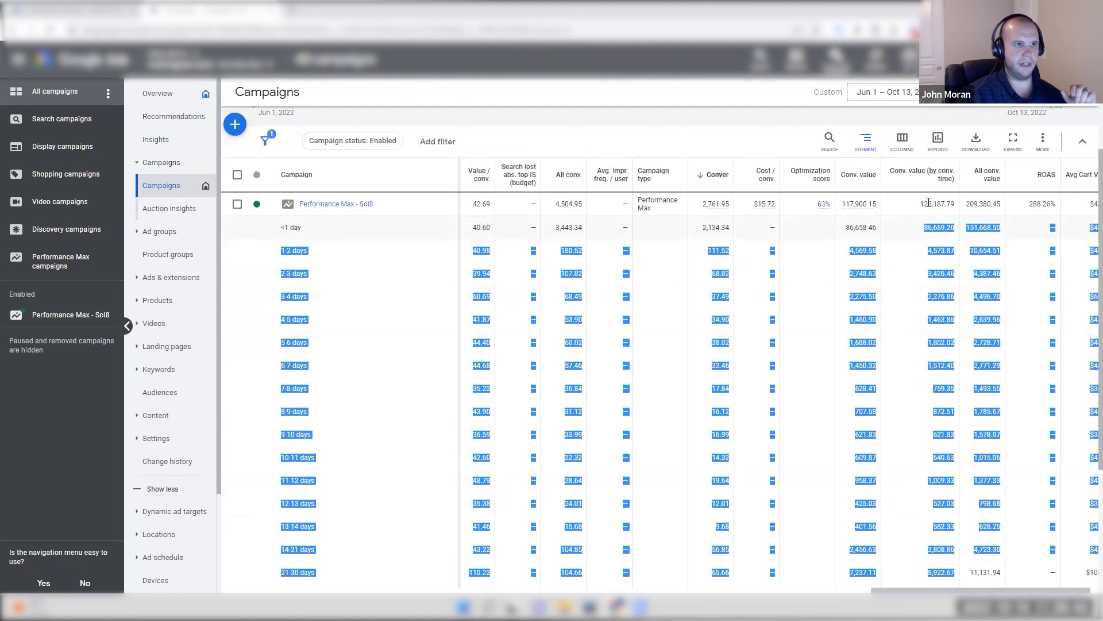
drag(1029, 204, 1041, 202)
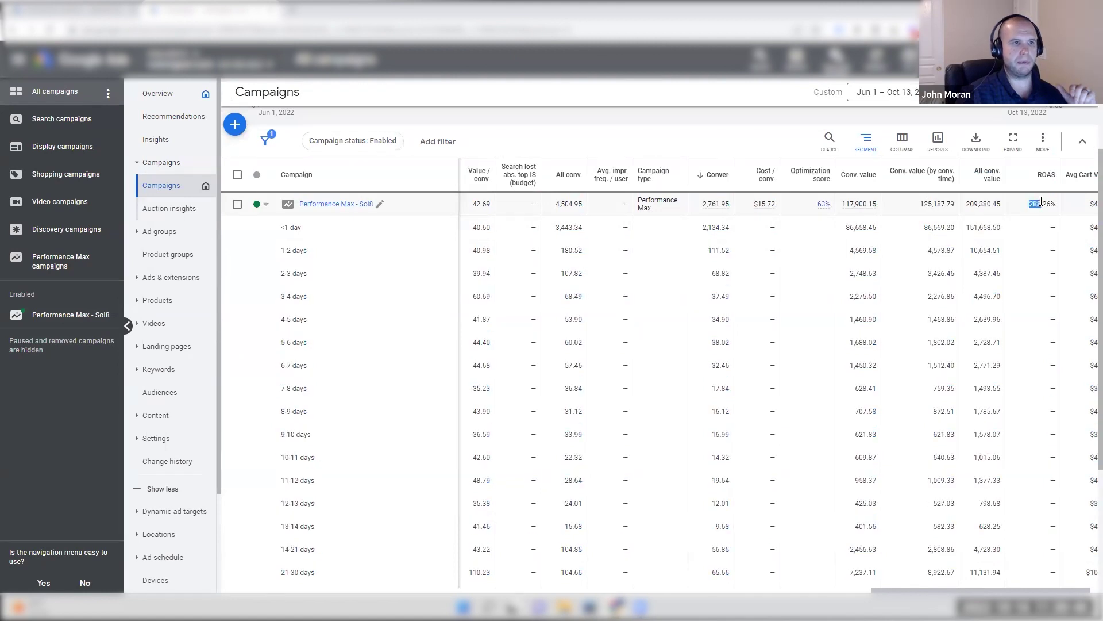
scroll(1001, 374, down, 2)
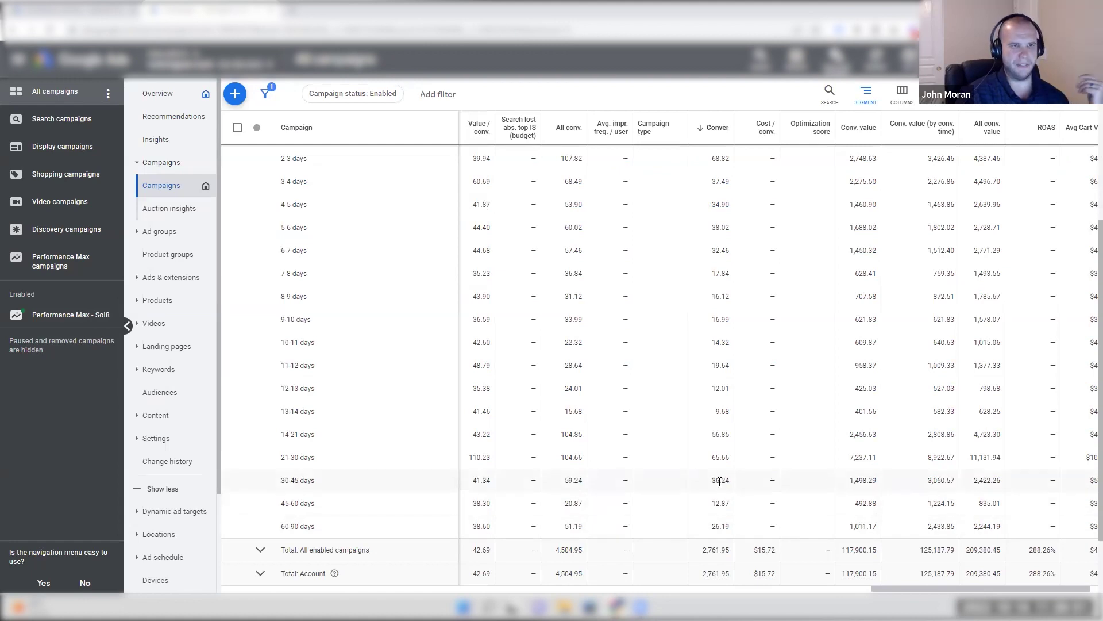
drag(719, 481, 722, 526)
click(749, 512)
scroll(797, 507, up, 2)
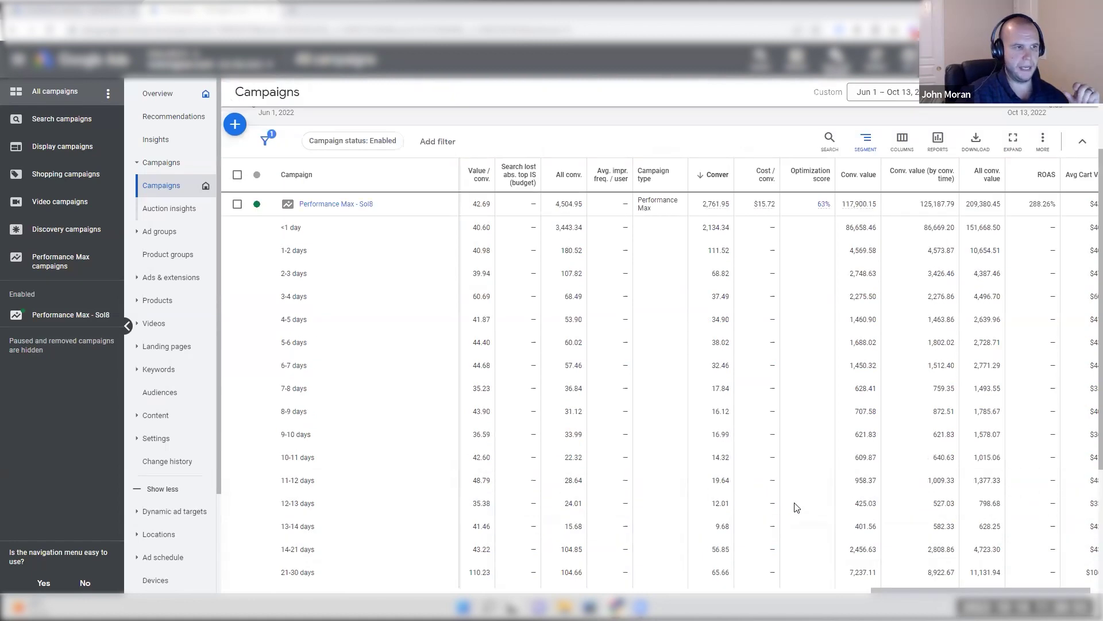
scroll(797, 507, up, 2)
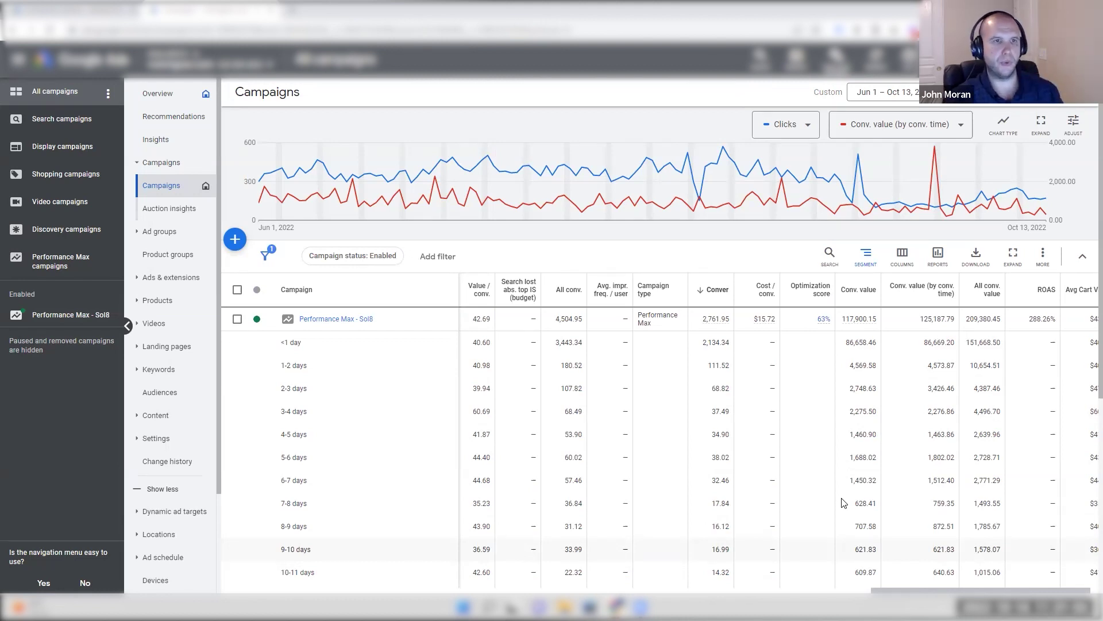
drag(1021, 322, 1049, 325)
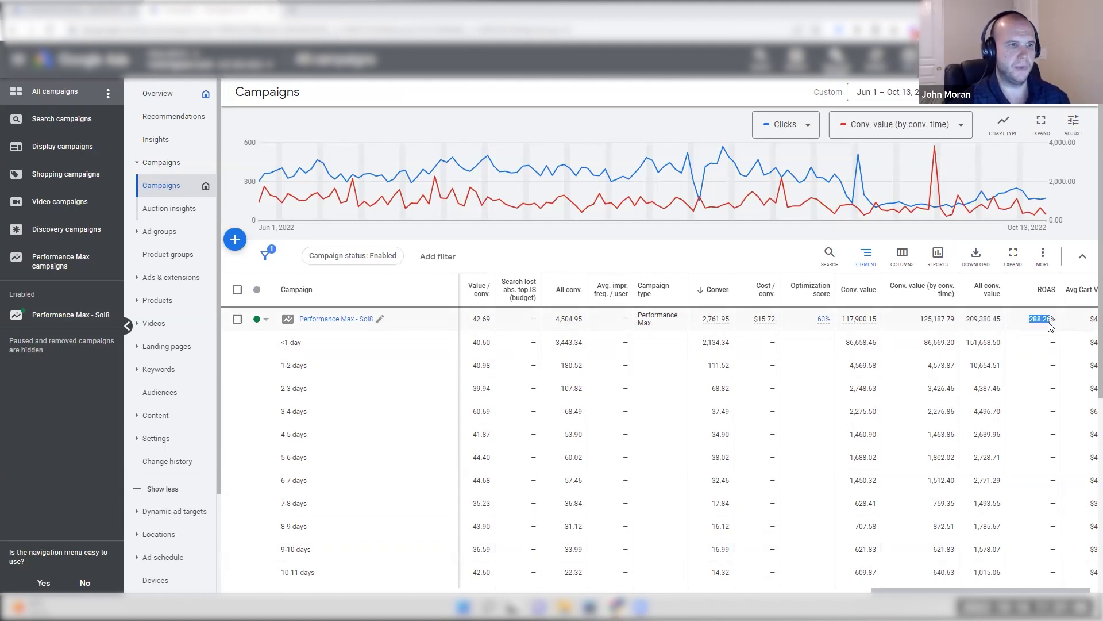
click(1049, 326)
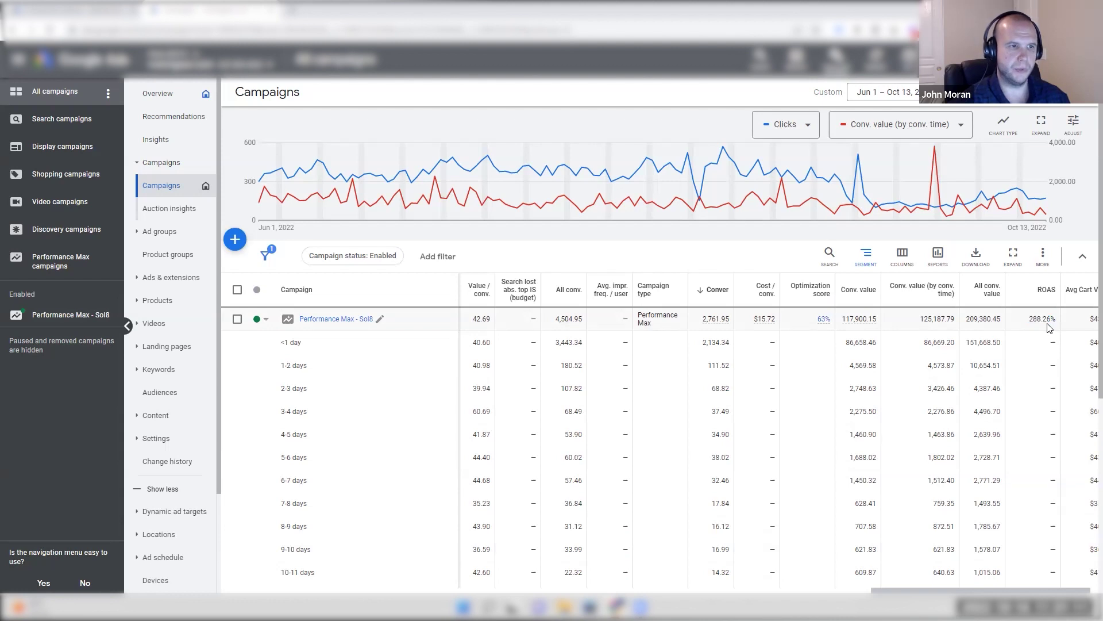
drag(1027, 320, 1051, 320)
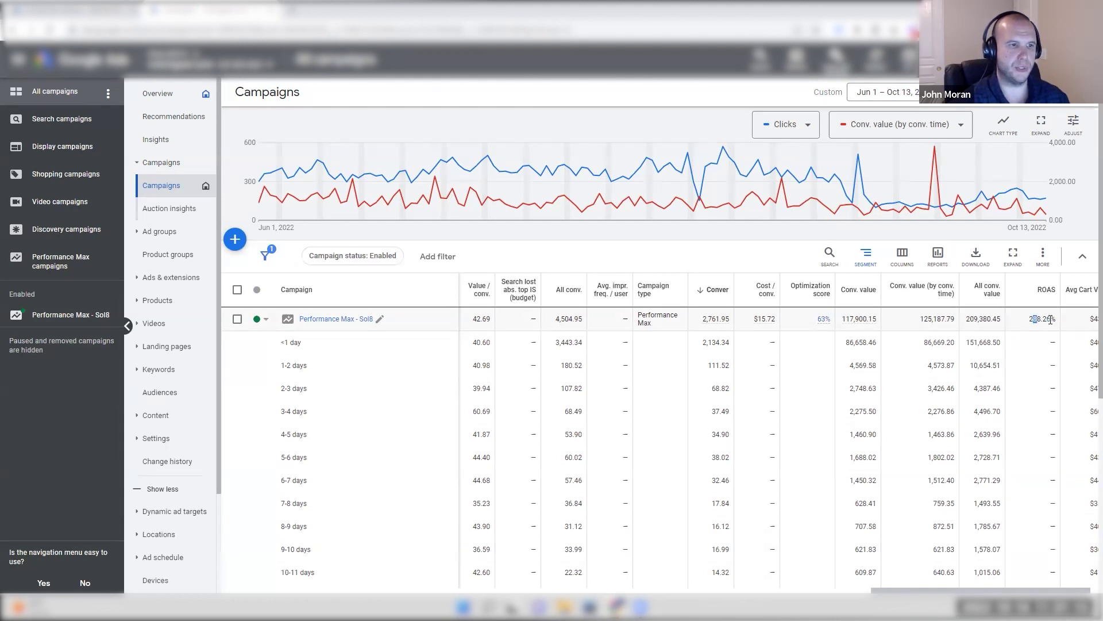
scroll(825, 419, down, 4)
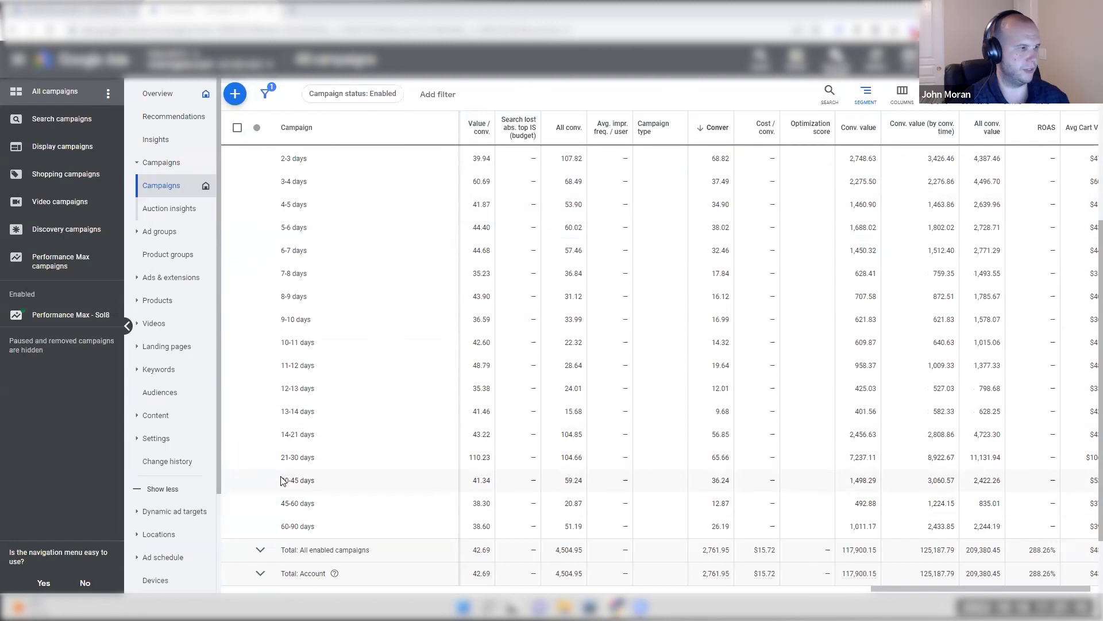
scroll(1037, 279, up, 4)
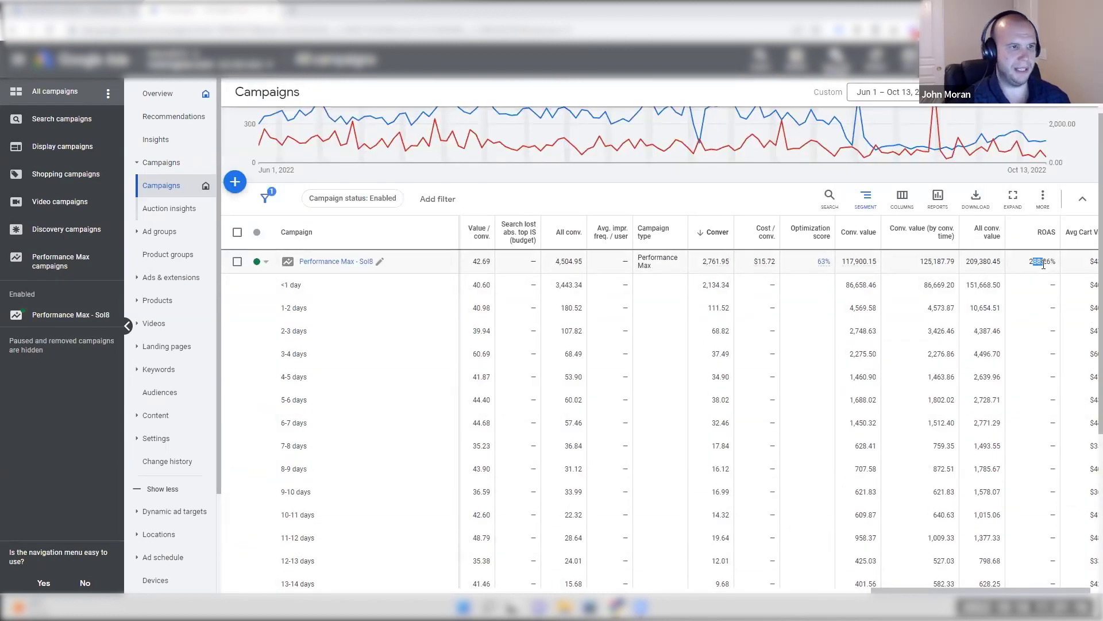
drag(842, 263, 881, 271)
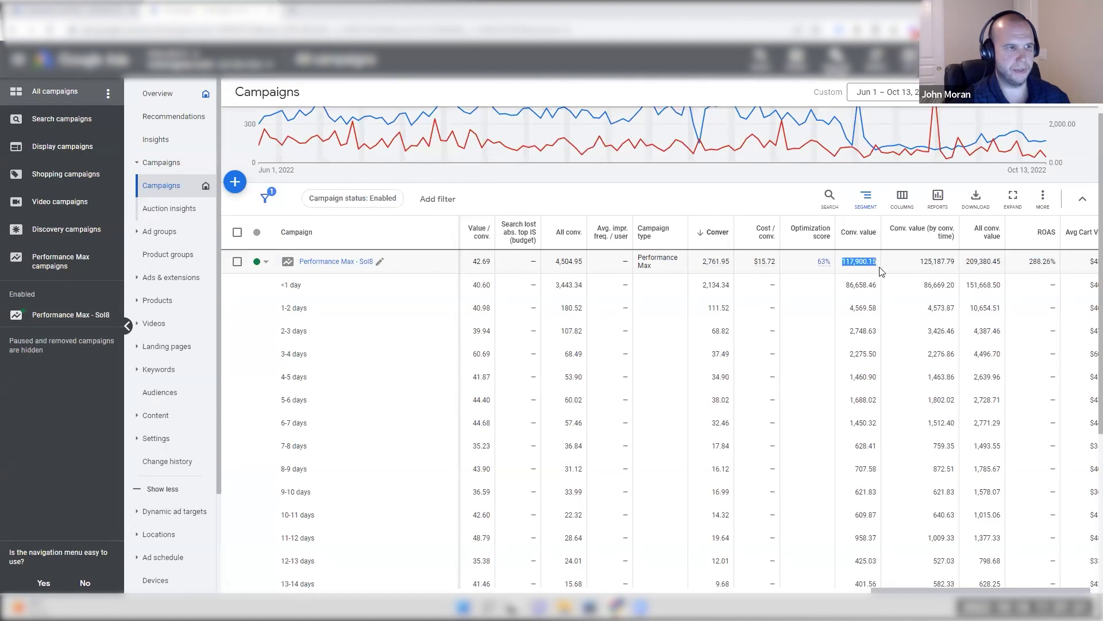
click(1028, 266)
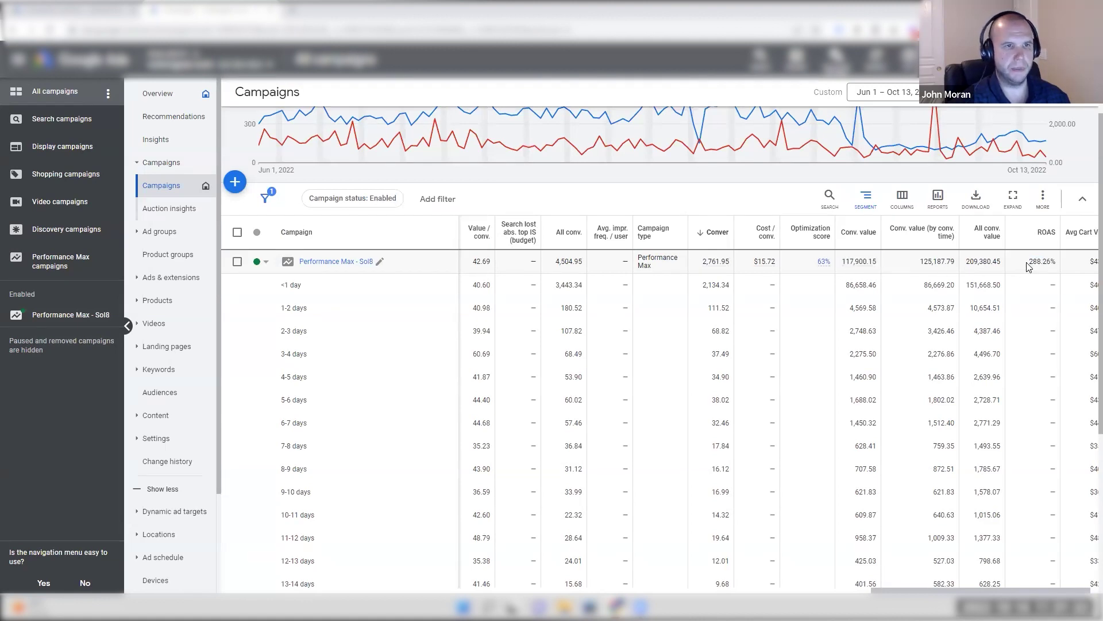
drag(1028, 266, 1058, 267)
click(1053, 278)
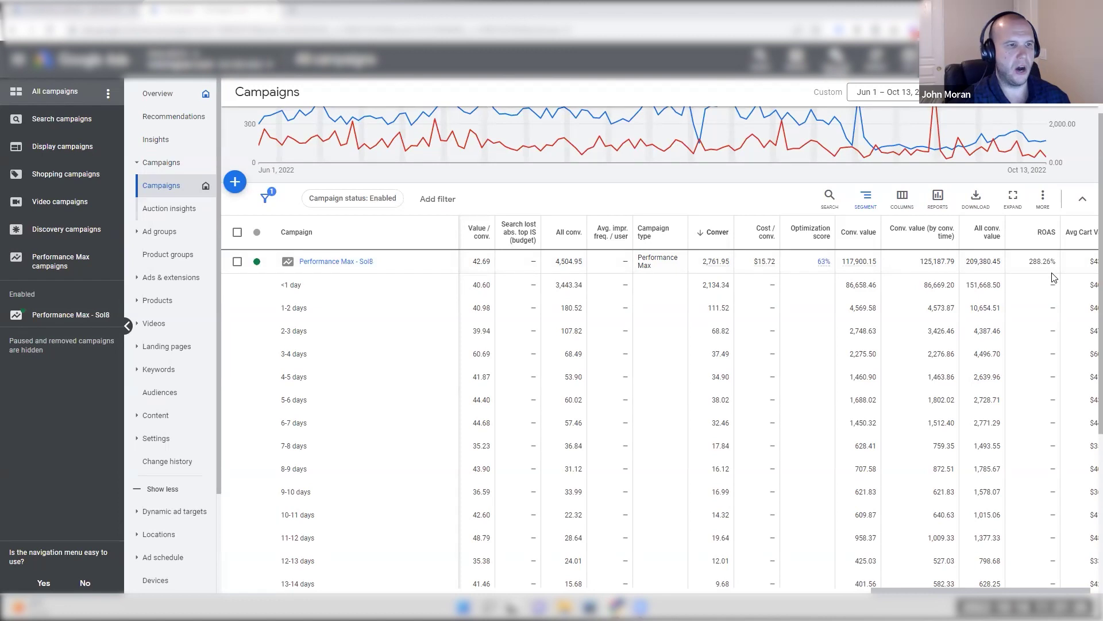